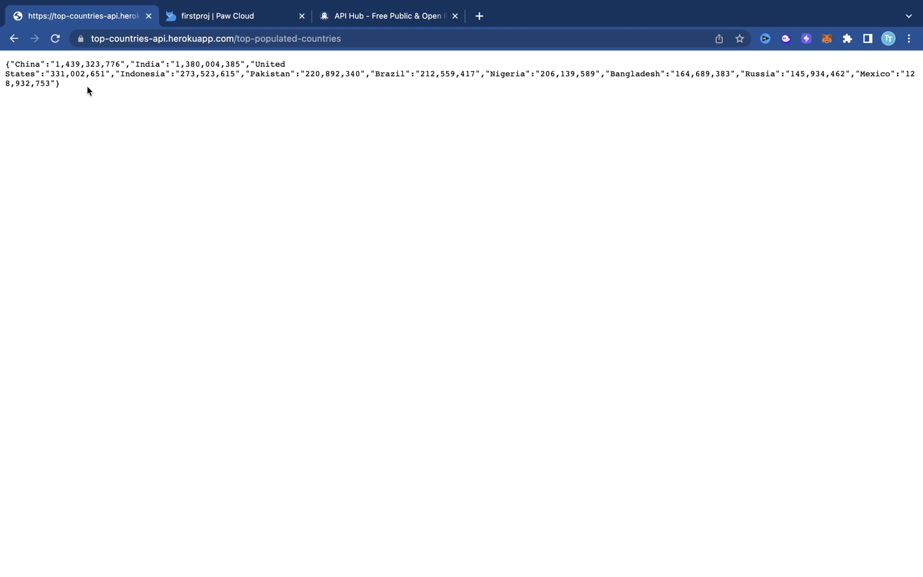
drag(56, 84, 10, 65)
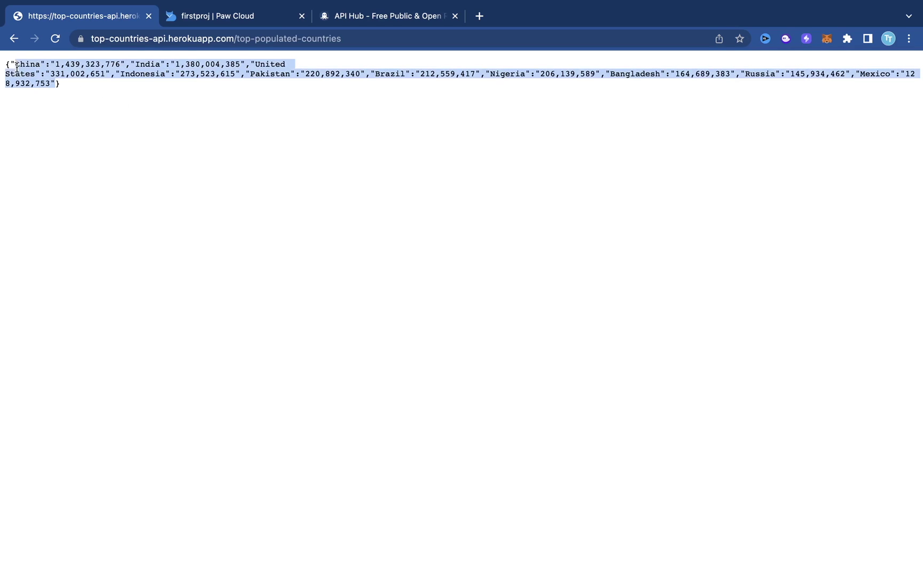
click(145, 97)
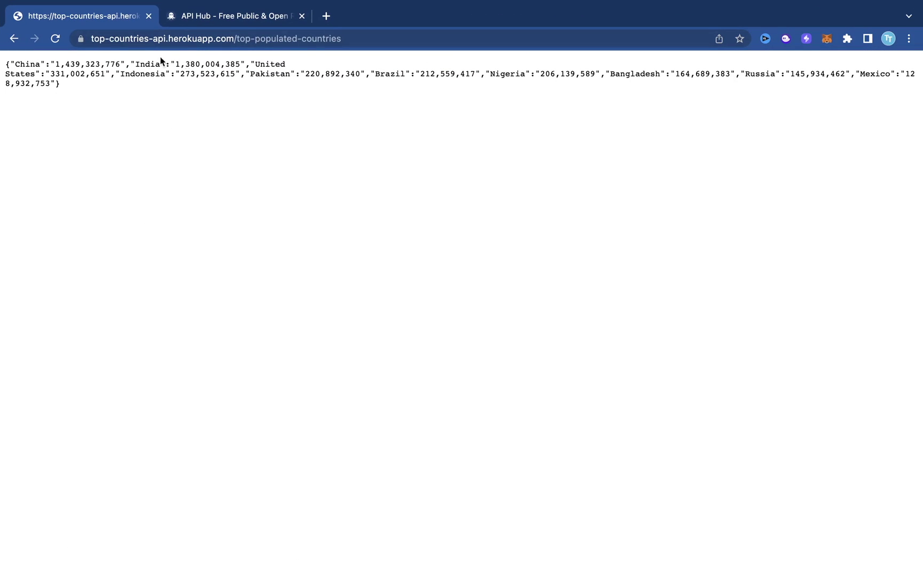
drag(63, 86, 3, 64)
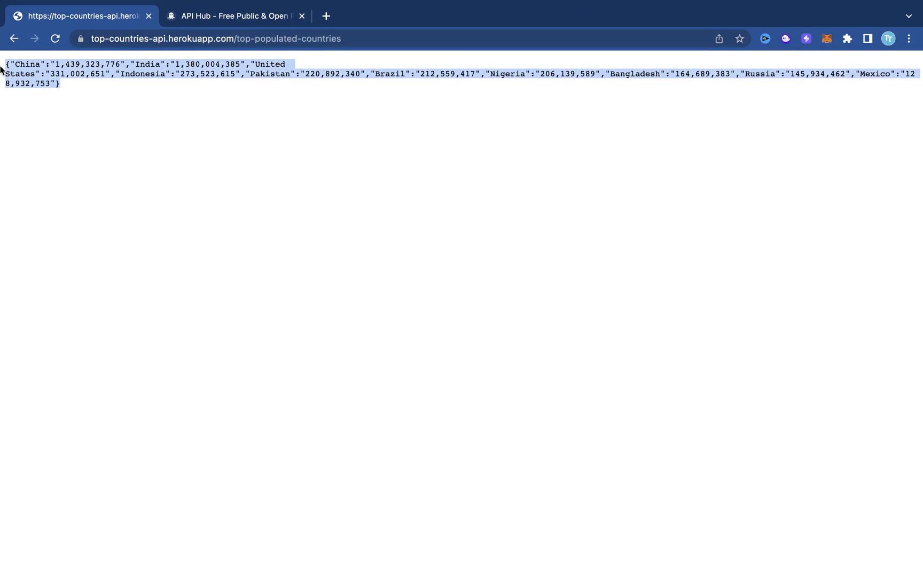
click(149, 123)
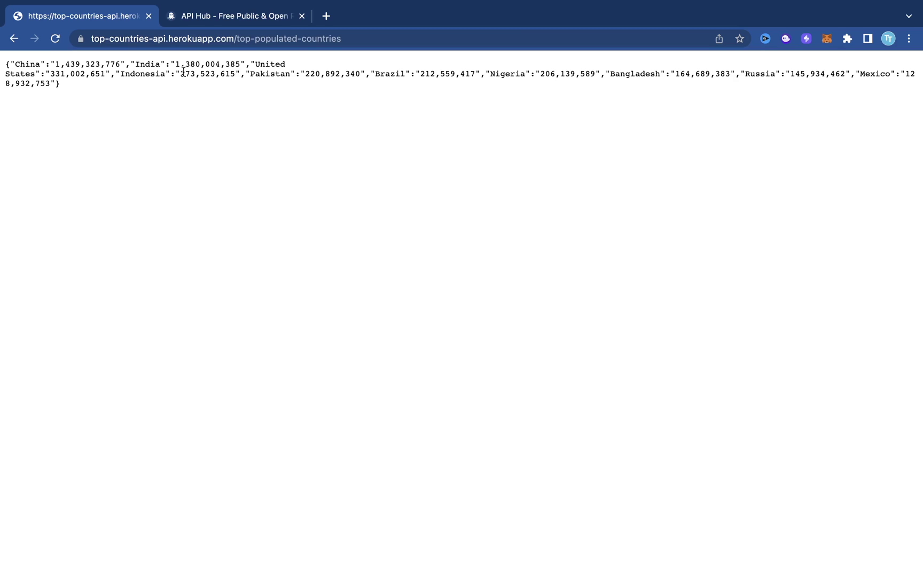
Switch to the RapidAPI Hub and browse its recommended, popular, free and weather API collections.
click(191, 19)
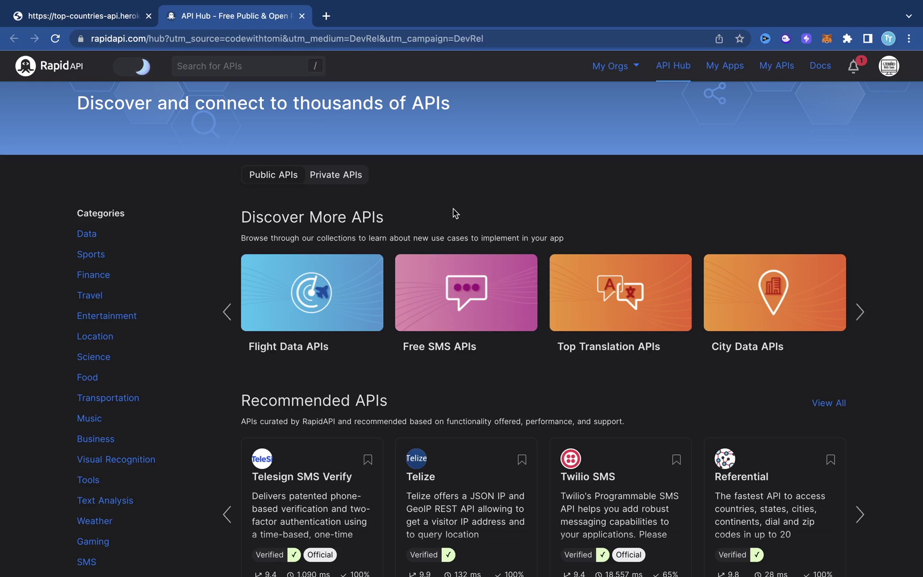
scroll(494, 337, down, 3)
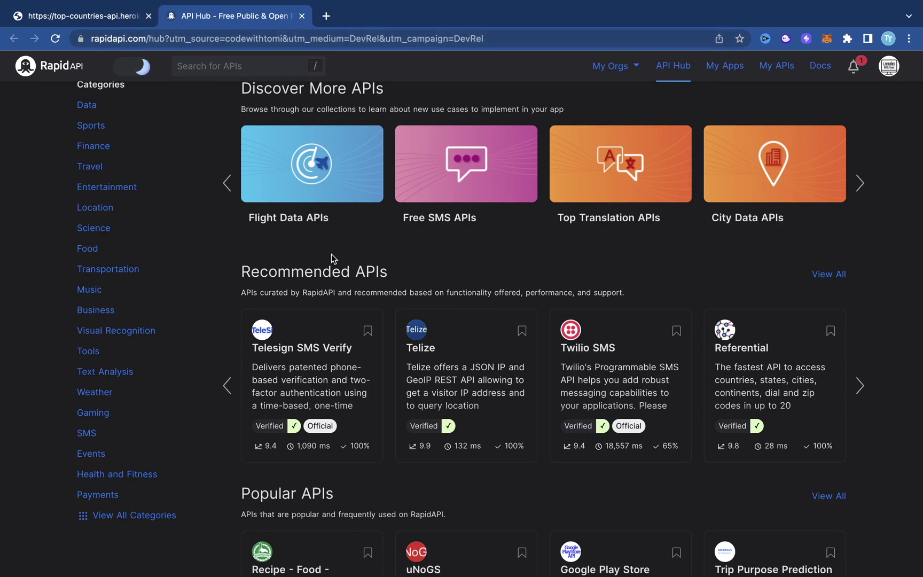
scroll(446, 297, down, 3)
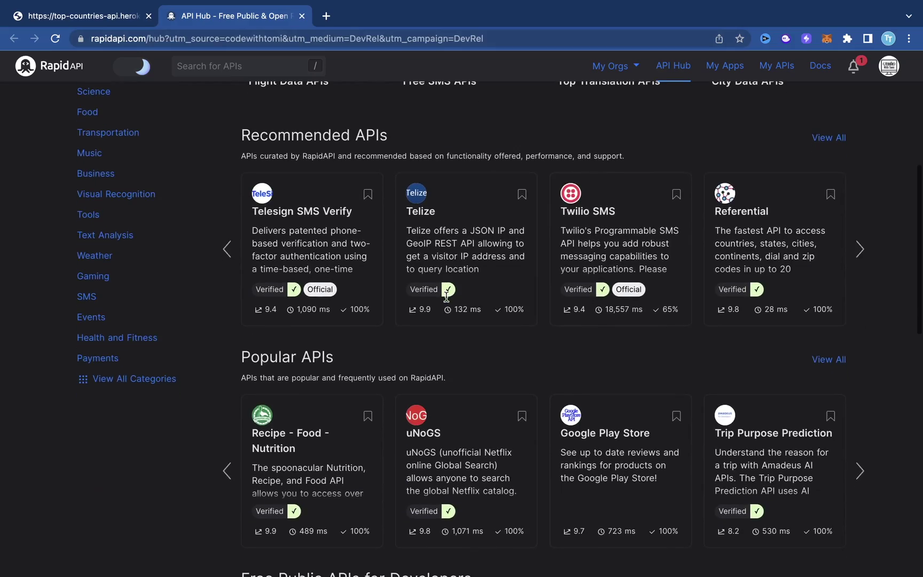
scroll(751, 520, down, 4)
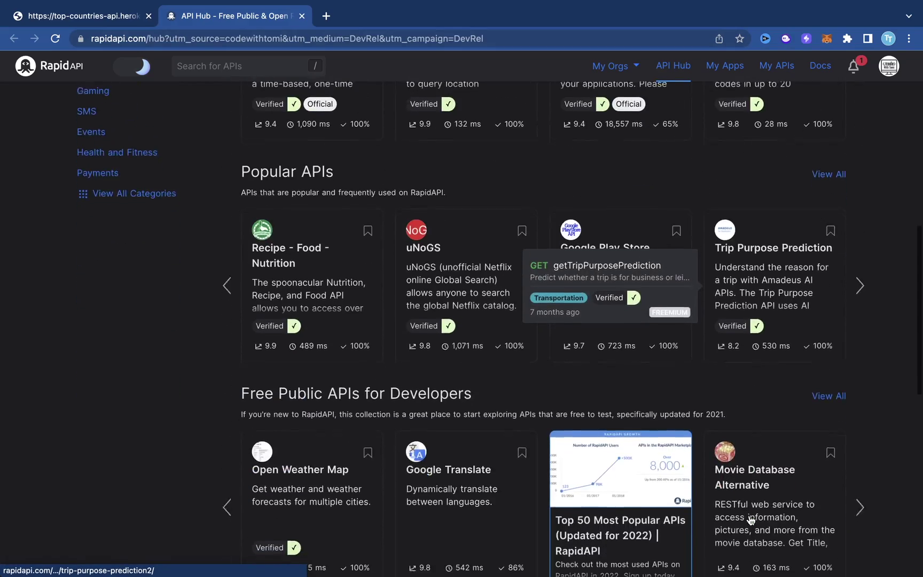
scroll(751, 520, down, 12)
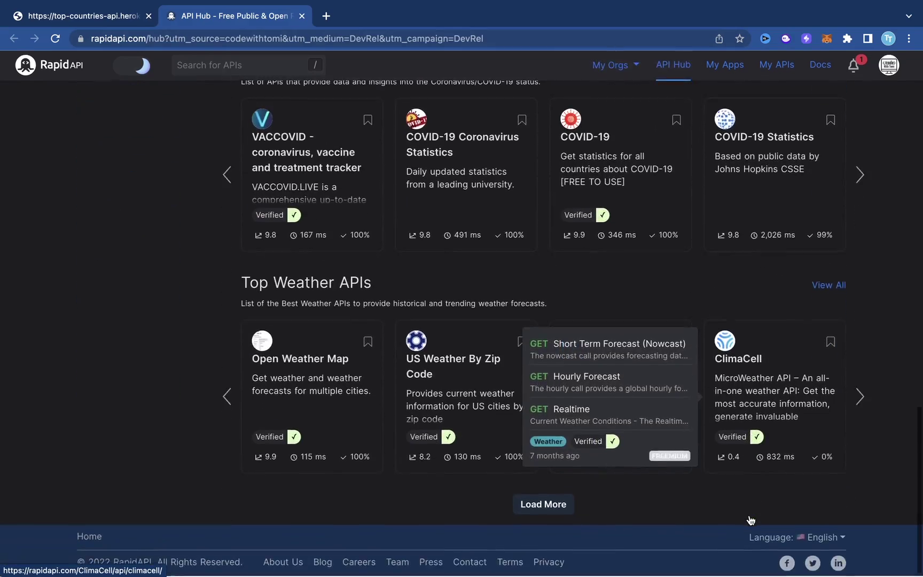
scroll(750, 520, up, 20)
Search the RapidAPI Hub for "sms" and look over the suggested APIs without opening any.
click(273, 68)
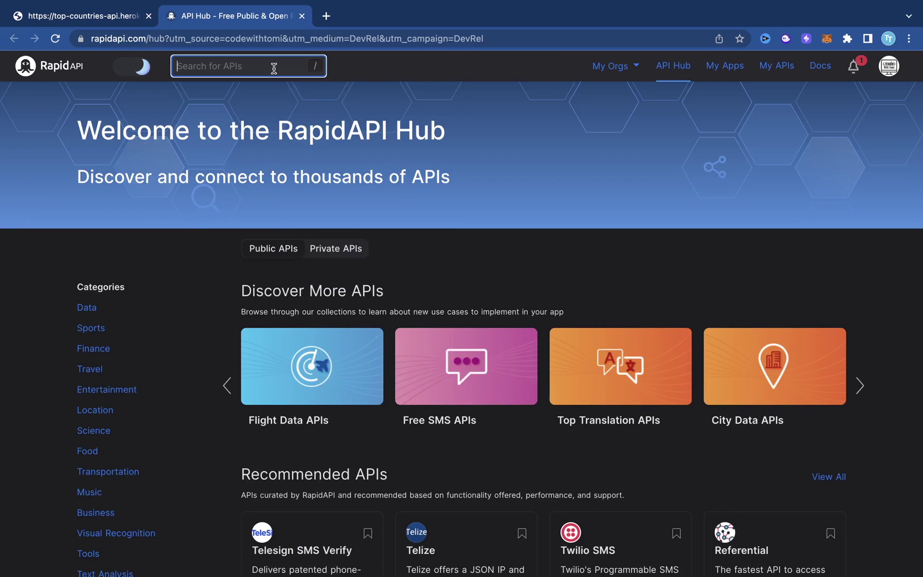
text(sms)
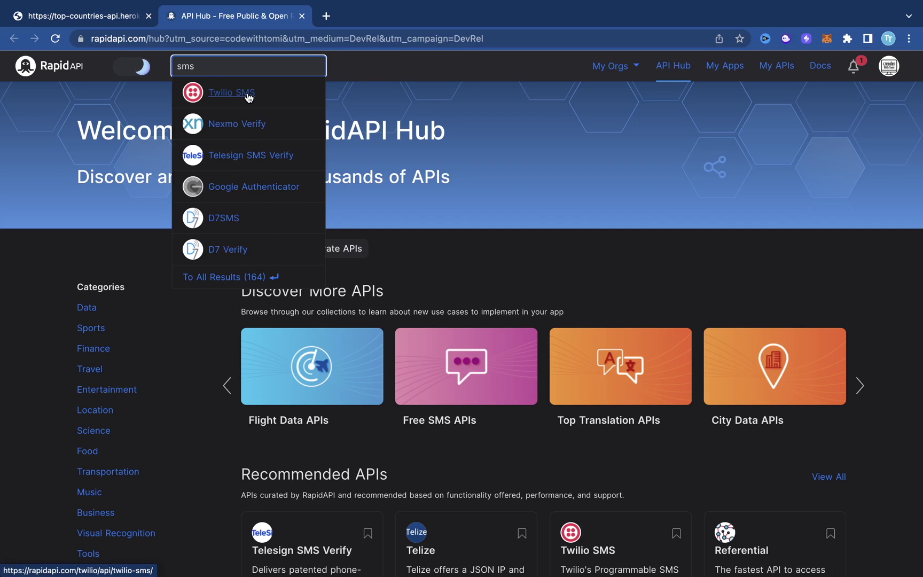
click(497, 172)
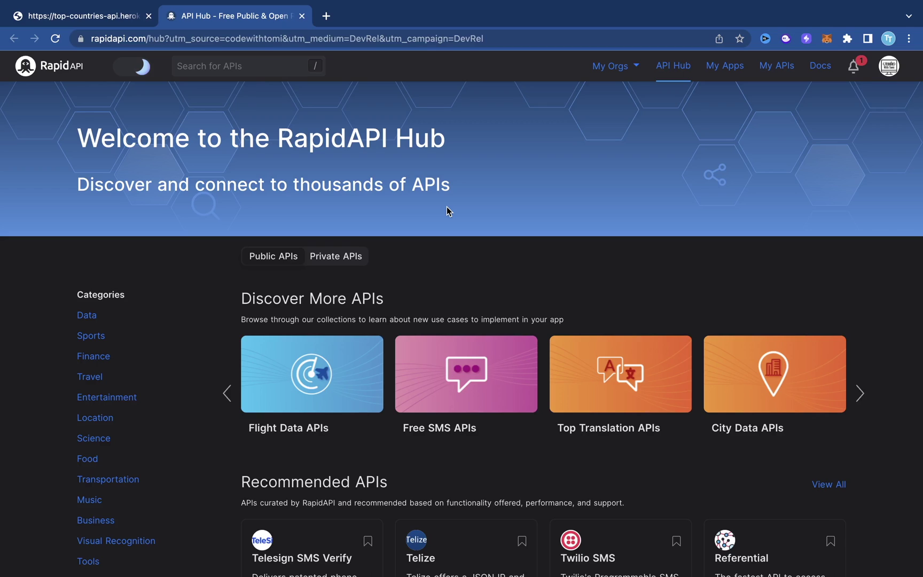
Return to the top-populated-countries JSON page and examine its country and population pairs and its endpoint address.
click(80, 16)
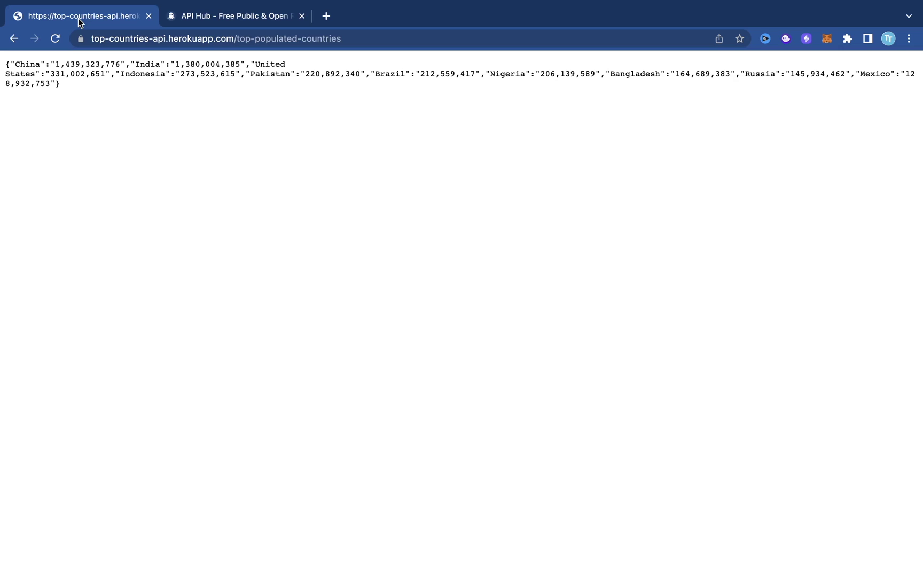
key(super+a)
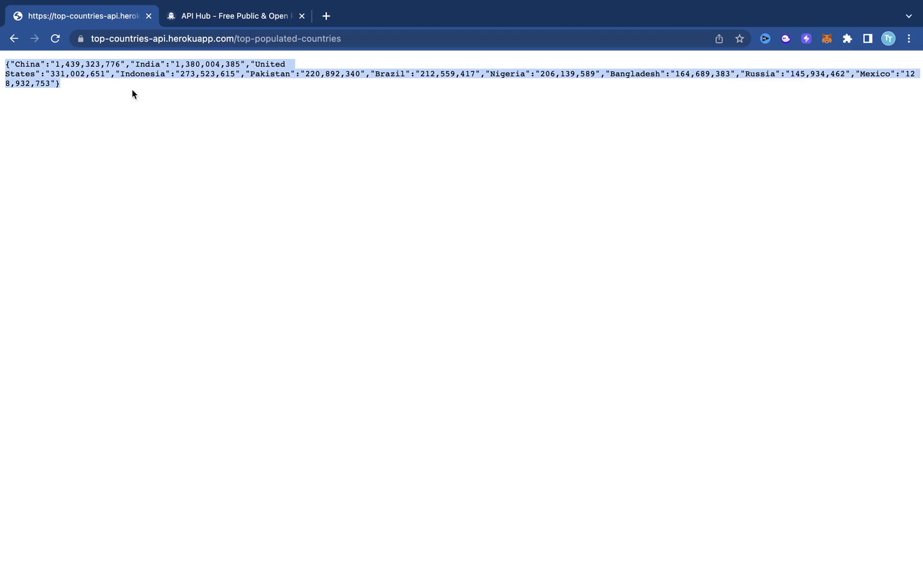
click(146, 96)
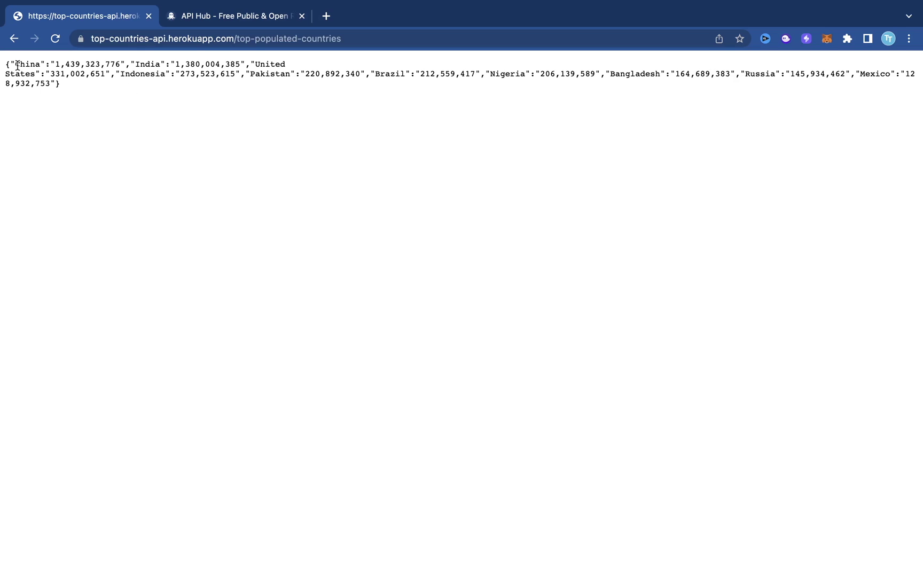
drag(60, 65, 119, 66)
click(136, 66)
drag(201, 64, 234, 79)
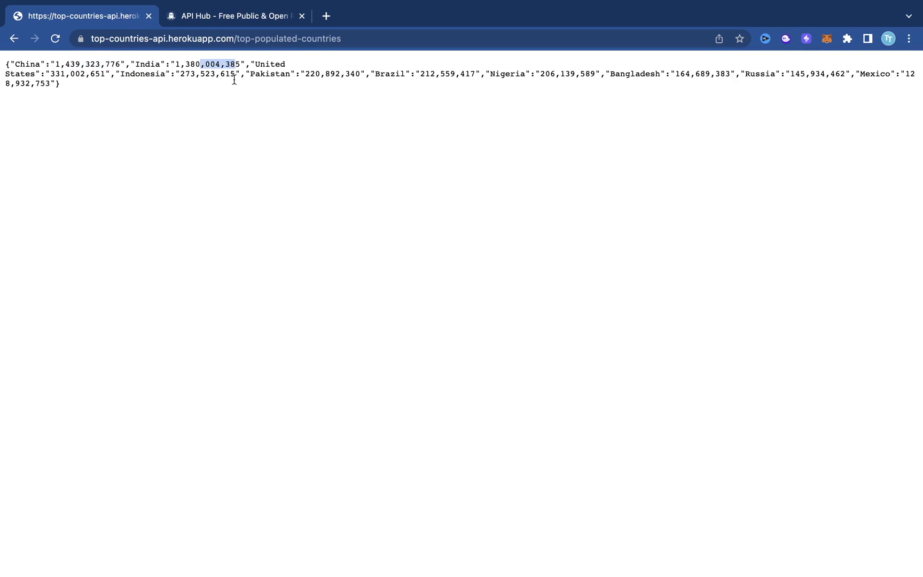
click(205, 38)
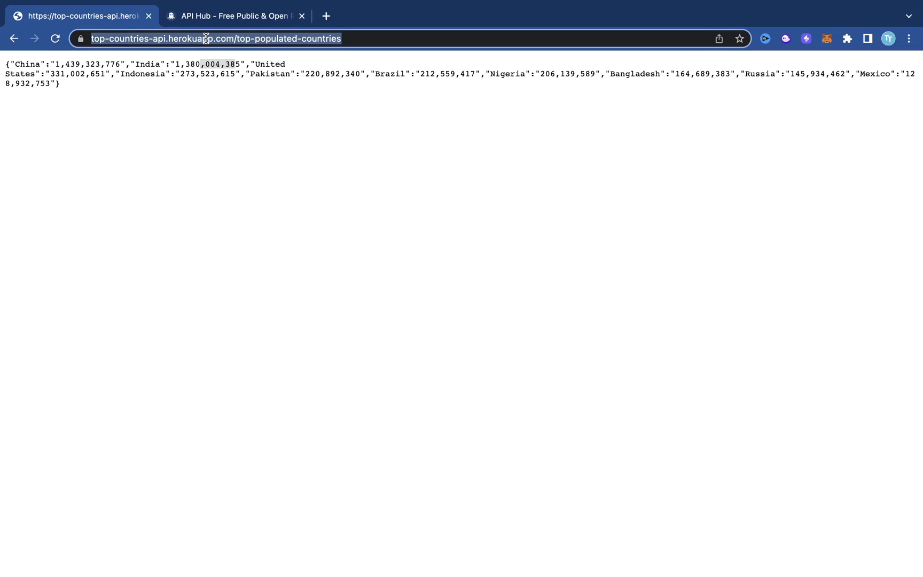
click(269, 119)
Open paw.app in a new browser tab and open the firstproj project.
click(326, 17)
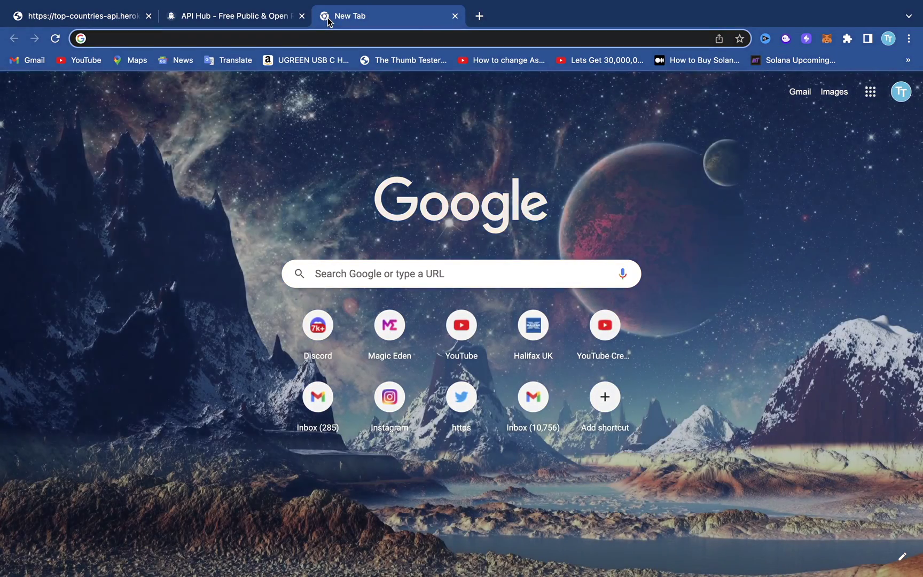
text(paw.app)
key(Return)
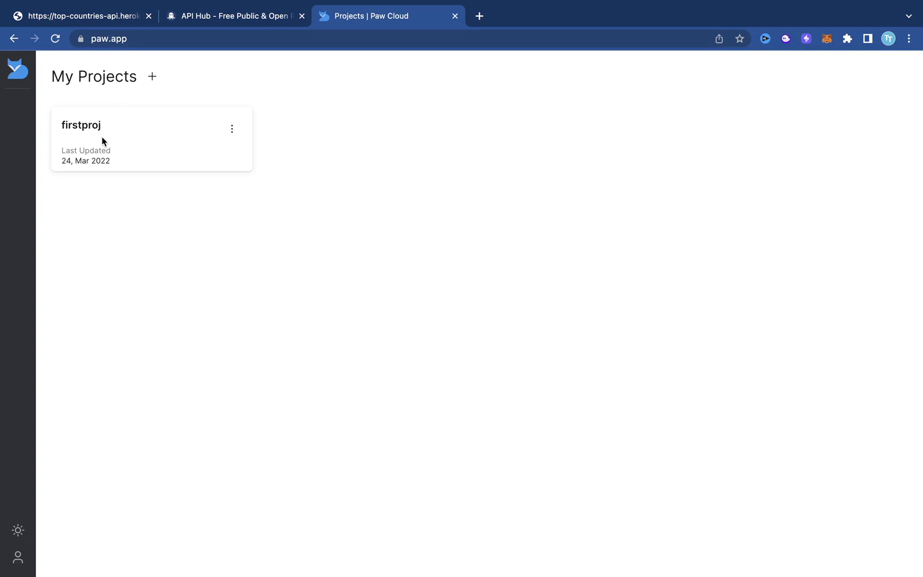
click(101, 140)
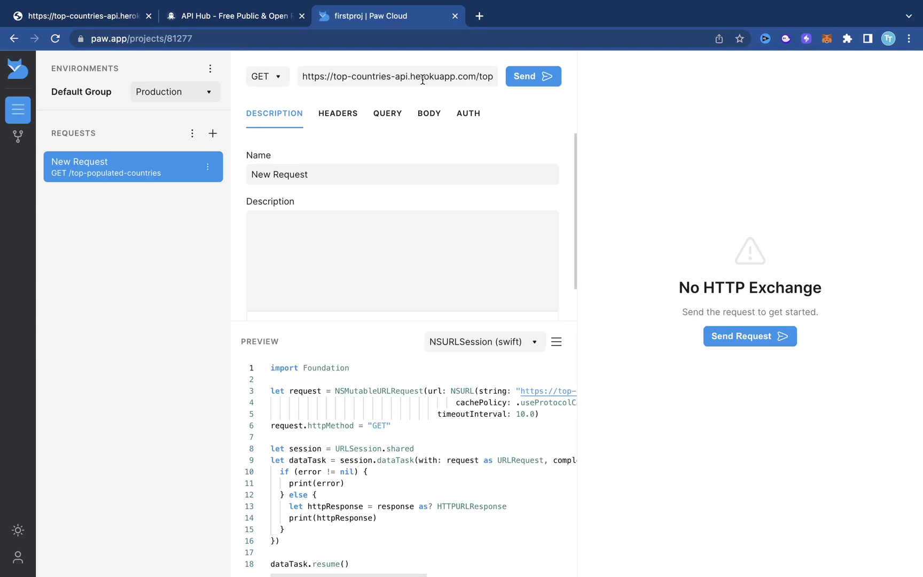
Check the request's URL and send the GET request to the top-populated-countries endpoint.
triple_click(422, 79)
click(408, 65)
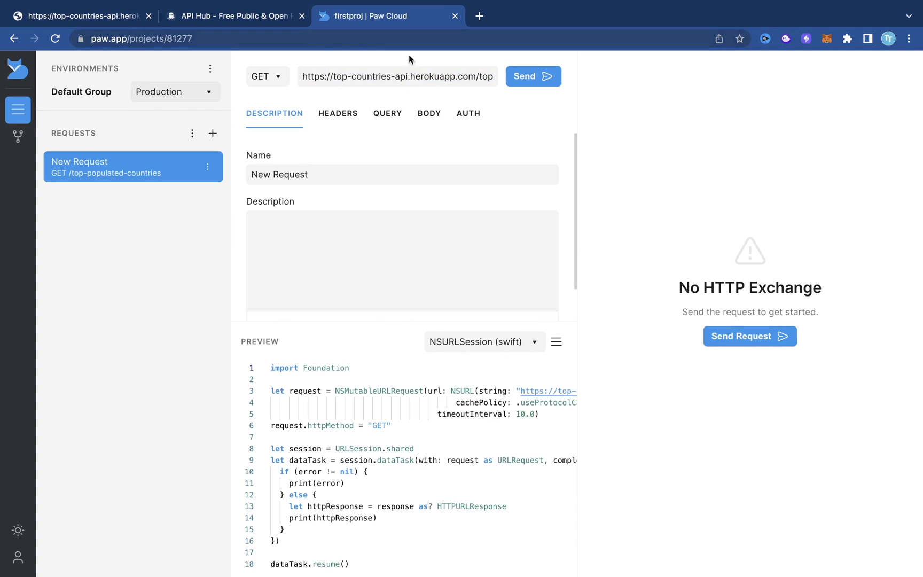
click(534, 78)
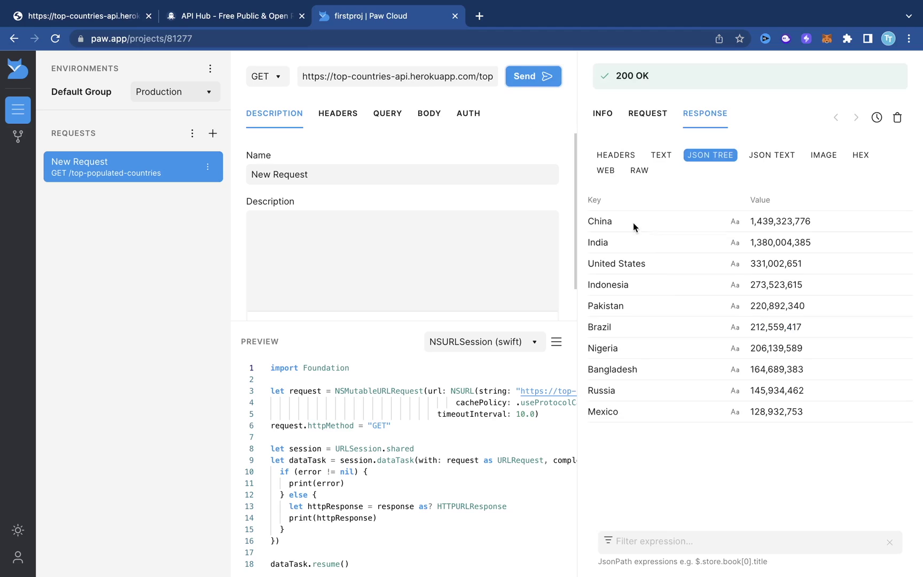
Examine the country keys and population values in the response's JSON tree.
drag(586, 193, 753, 446)
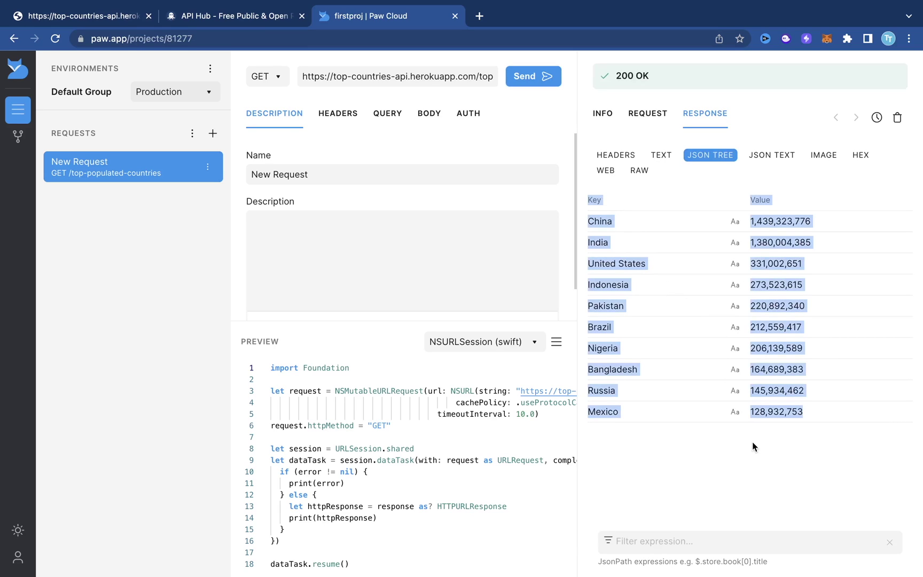
click(609, 214)
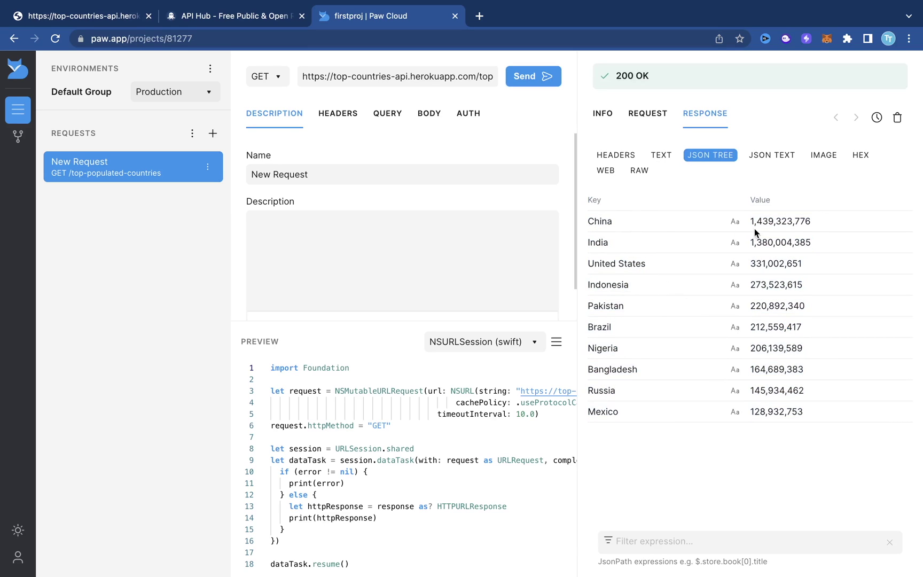
drag(754, 224, 807, 222)
click(590, 240)
drag(759, 234, 759, 422)
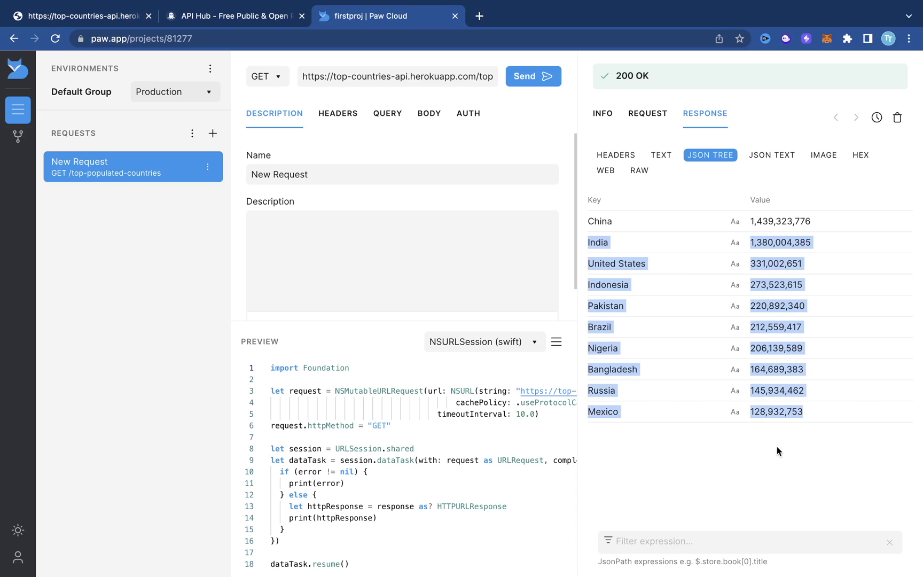
click(725, 443)
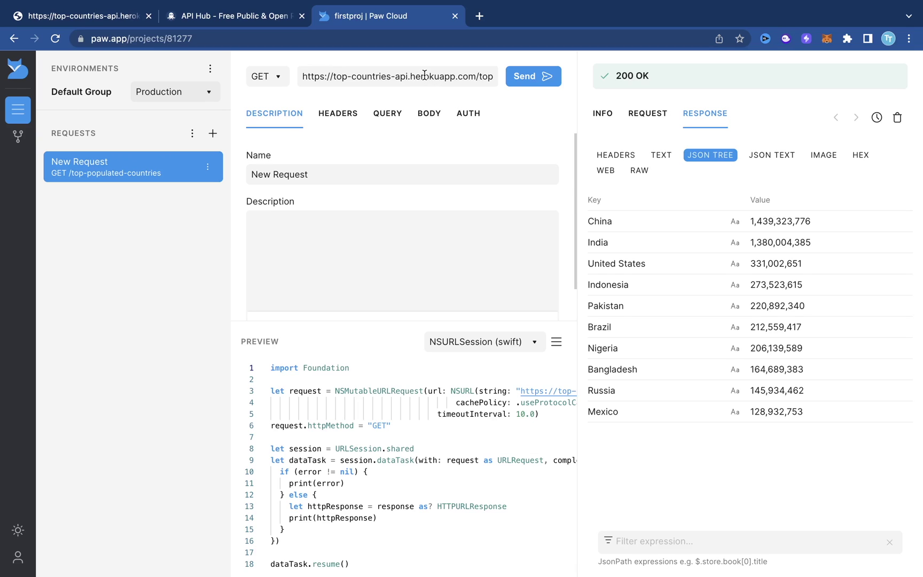
Go to My APIs in RapidAPI, collapse the firstproj entry, and open the form for adding a new API.
click(259, 19)
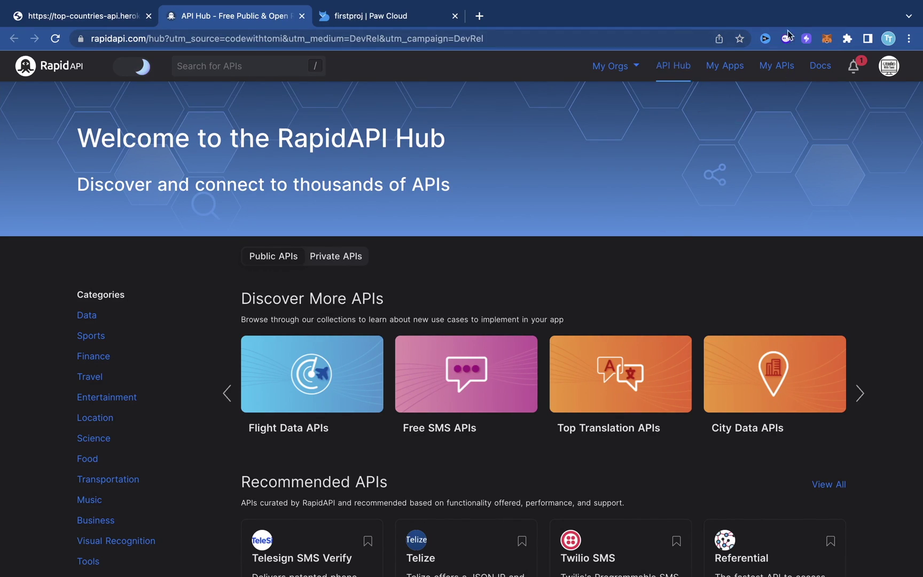
click(774, 71)
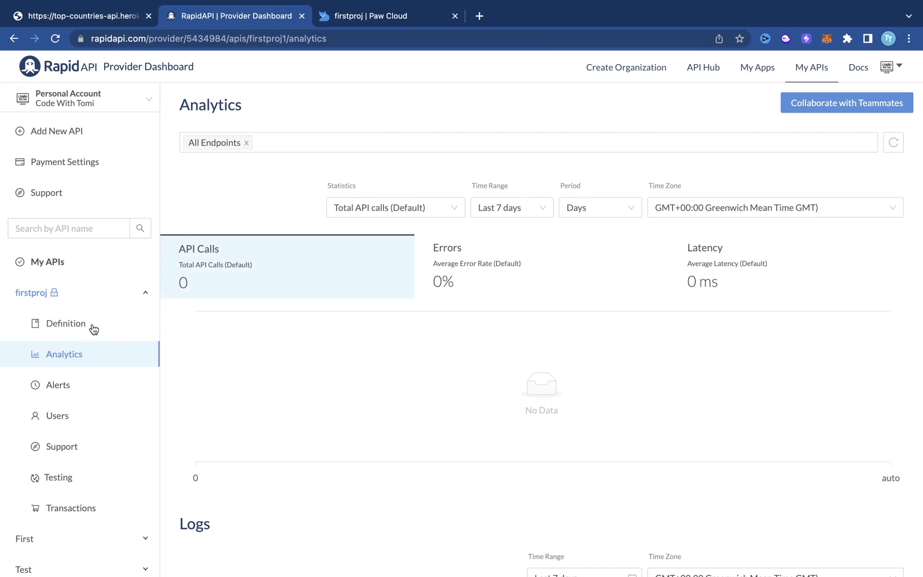
click(143, 293)
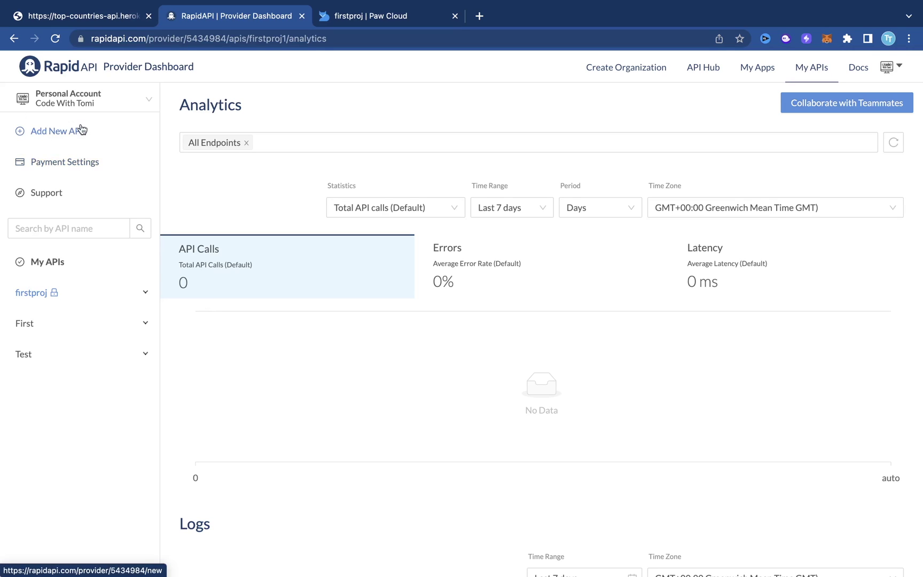
click(43, 134)
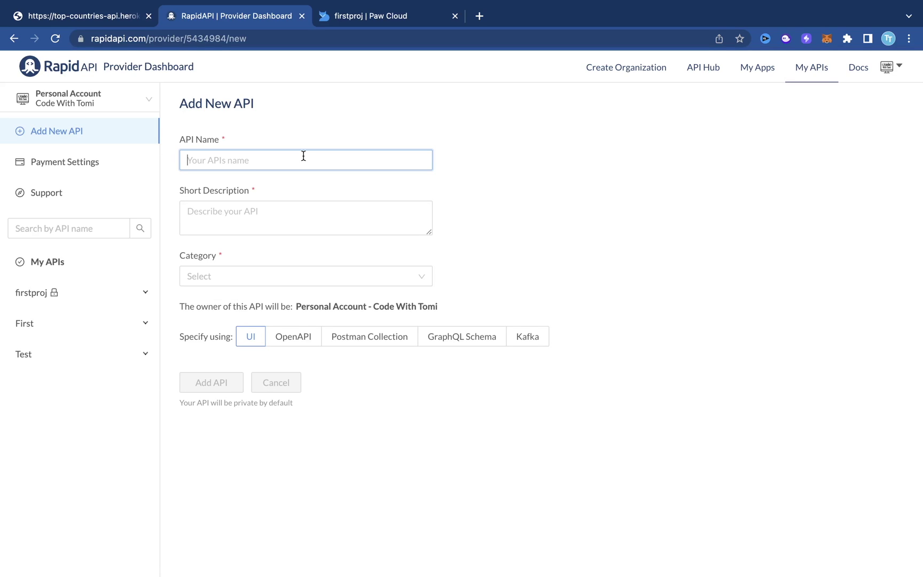
click(114, 24)
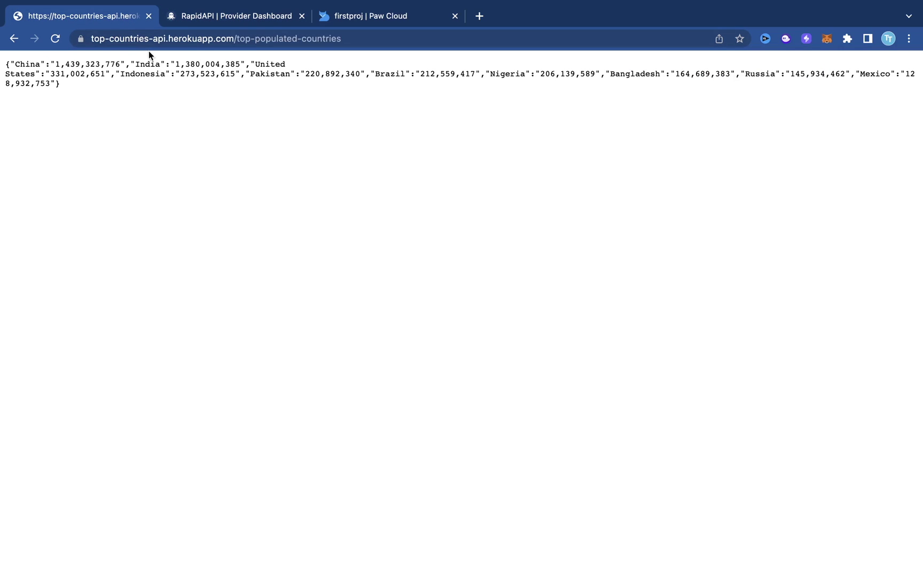
click(197, 21)
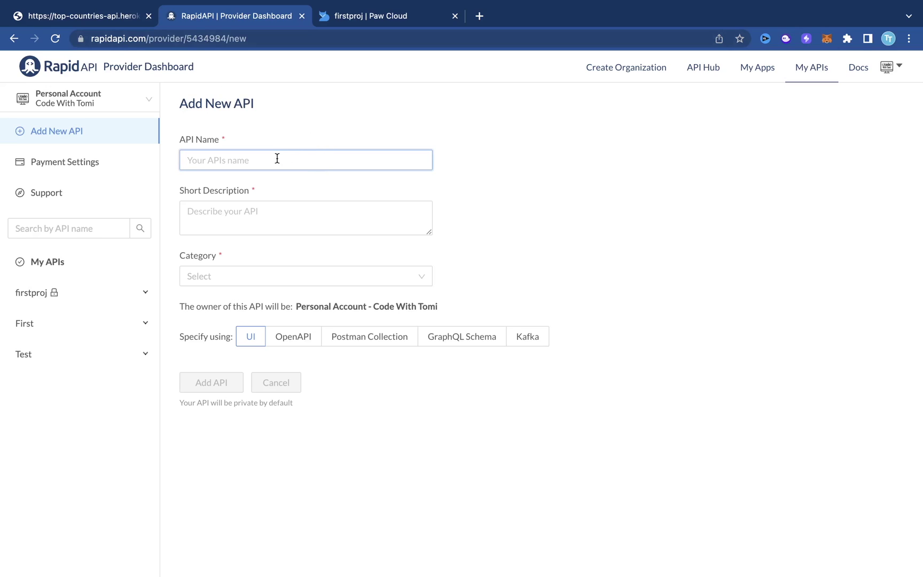
Name the new API "Countries Population" and enter the short description "Get the population of the top 10 countries".
drag(165, 136, 243, 149)
click(251, 157)
text(Countries Po)
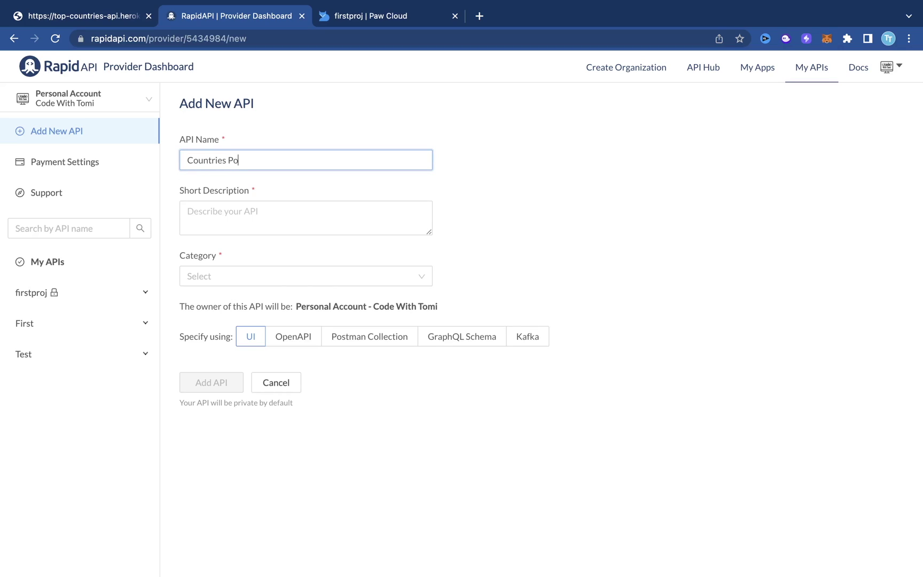
text(pulation)
click(251, 211)
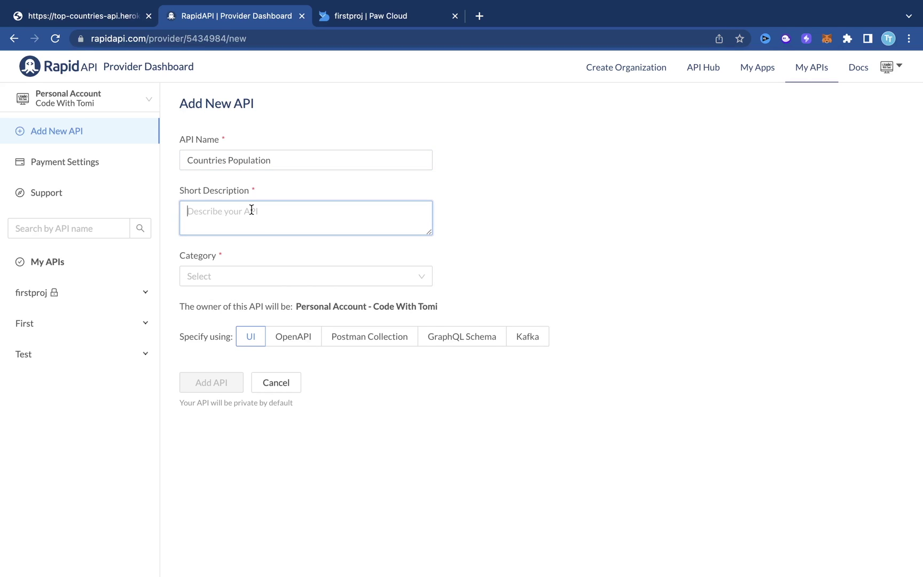
text(Get the population of the top 10 countries)
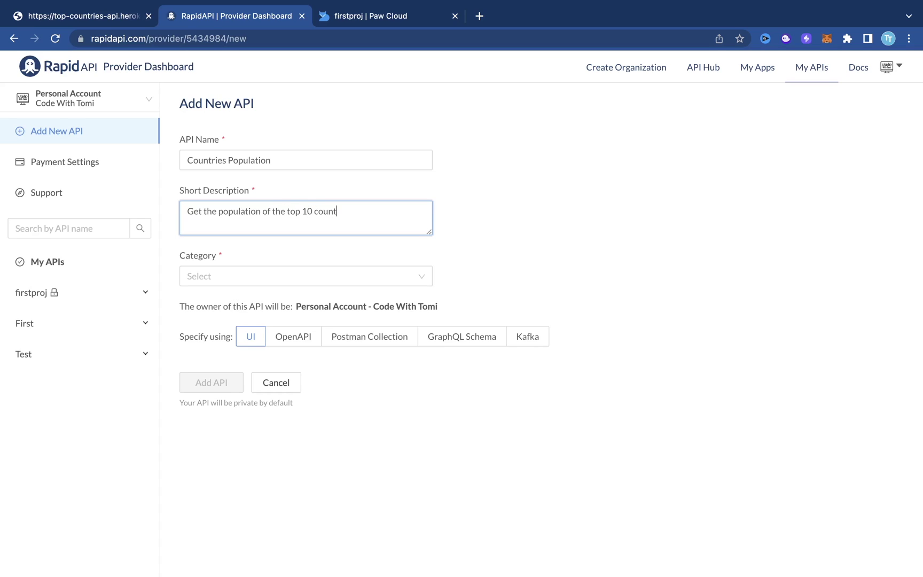
Set the new API's category to "News, Media" and add the API with UI as its specification method.
click(245, 283)
scroll(254, 390, down, 5)
scroll(254, 390, down, 10)
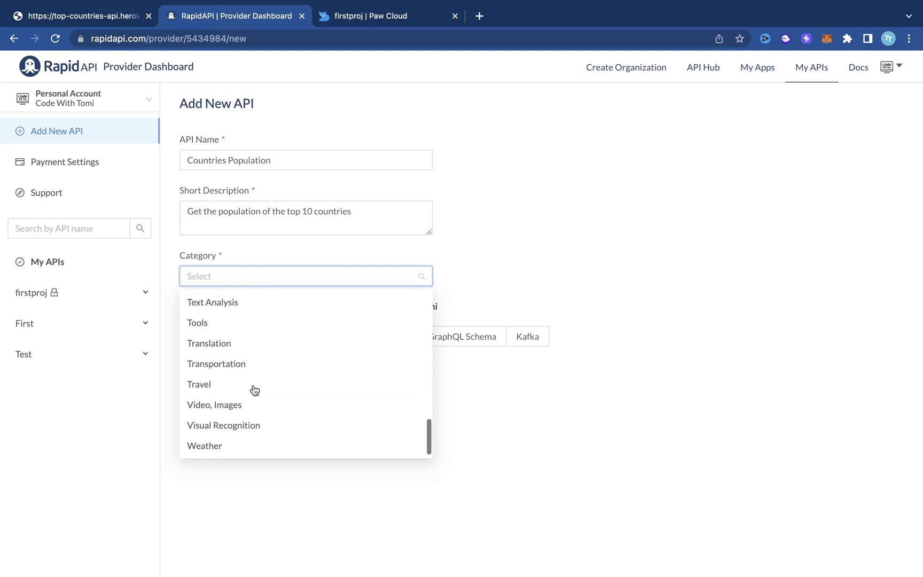
scroll(254, 390, up, 6)
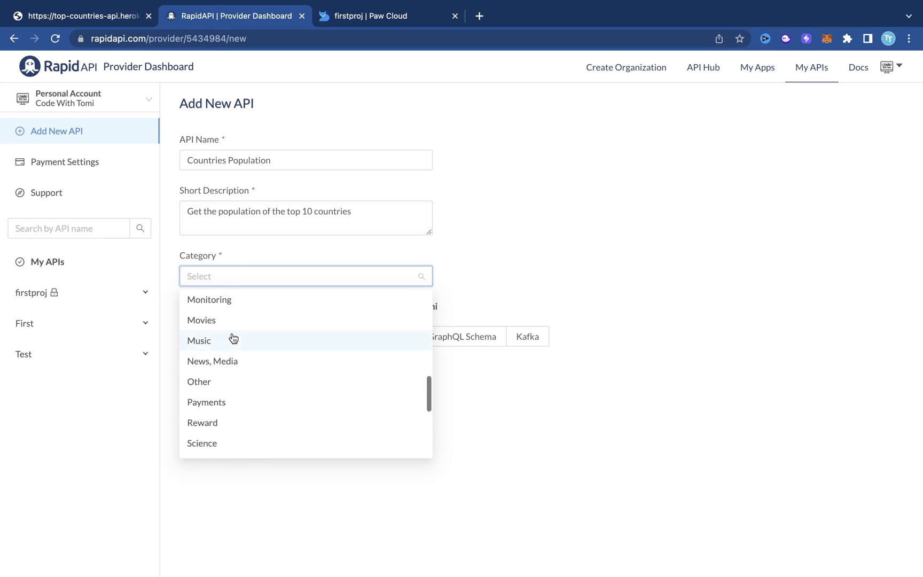
click(233, 359)
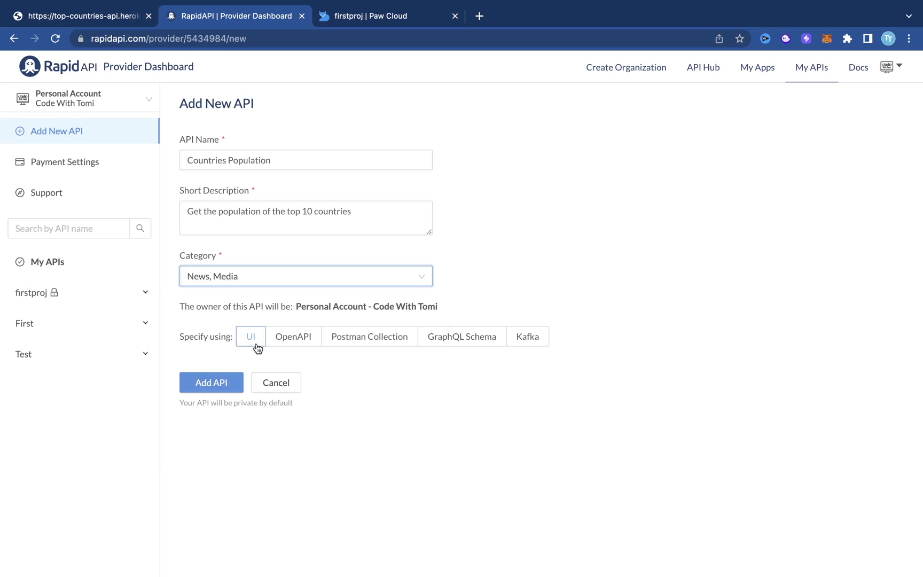
click(222, 383)
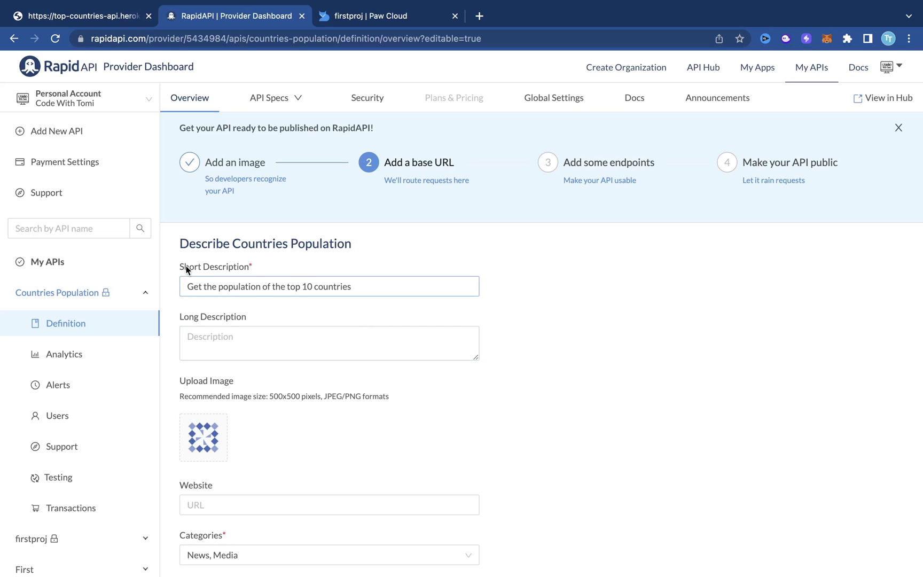
scroll(256, 344, down, 3)
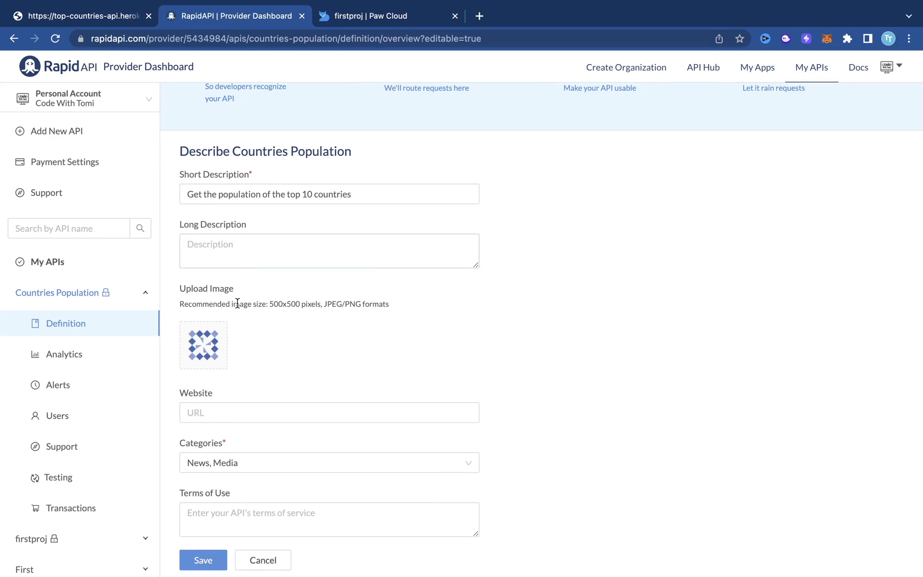
scroll(234, 335, down, 1)
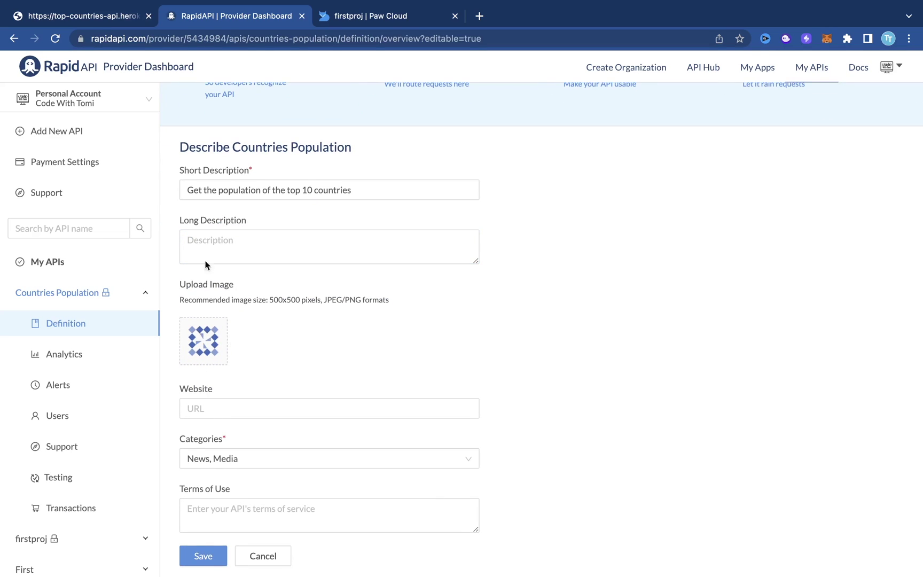
click(217, 410)
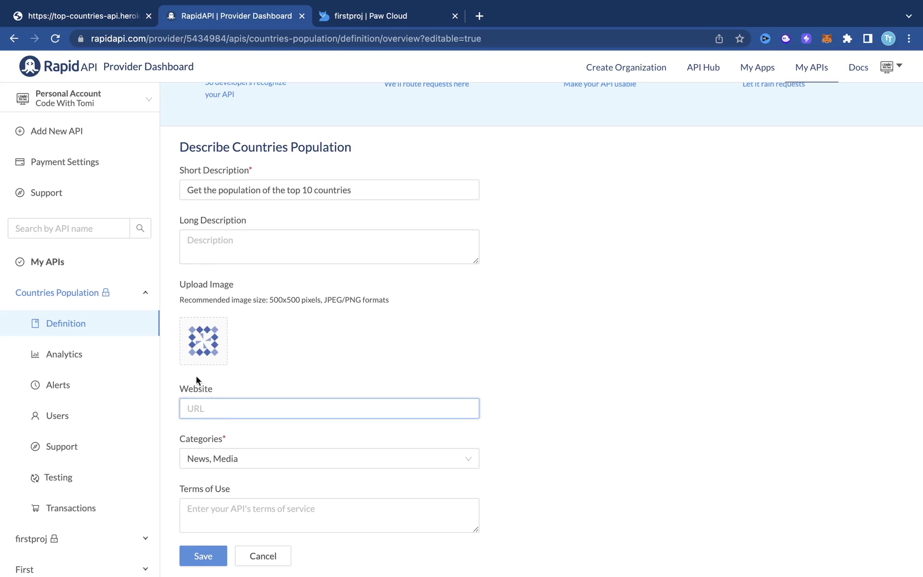
click(101, 17)
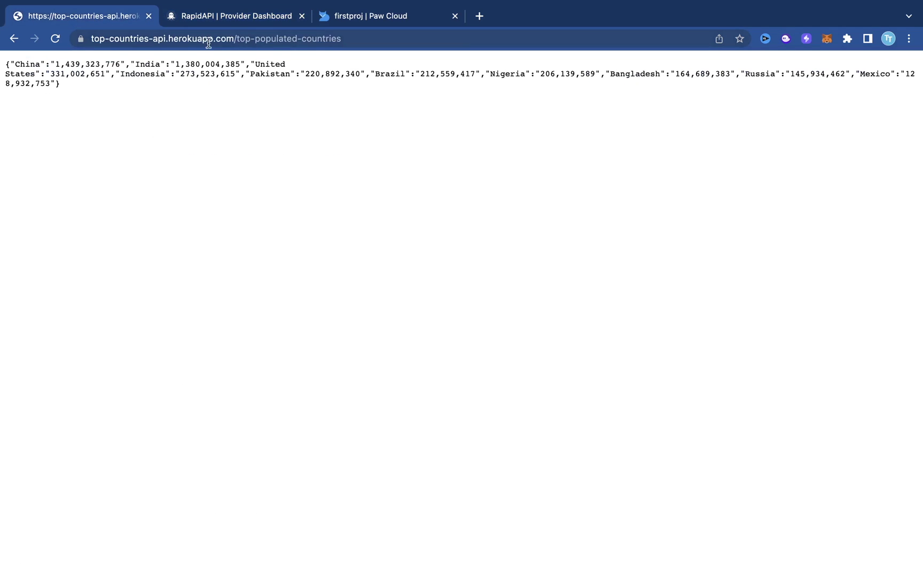
drag(234, 39, 68, 37)
key(super+c)
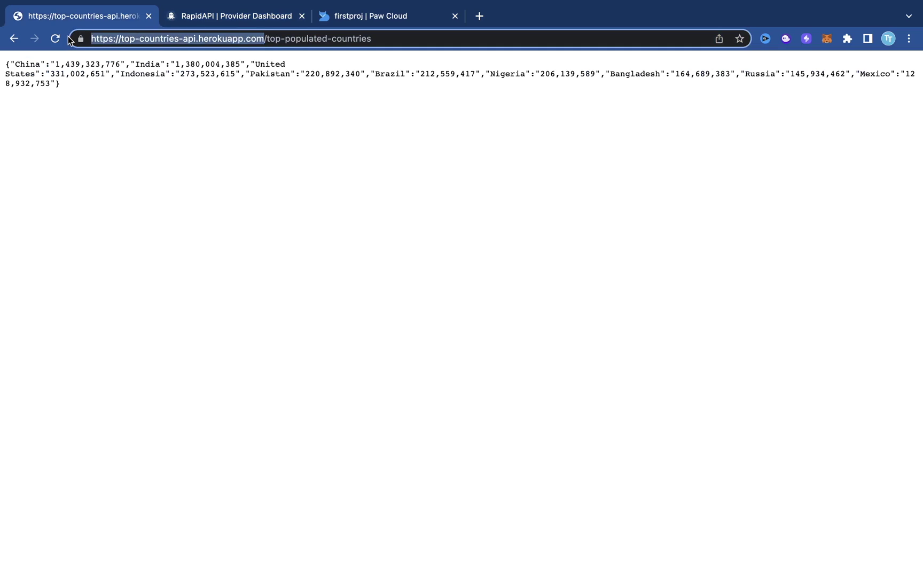
click(201, 15)
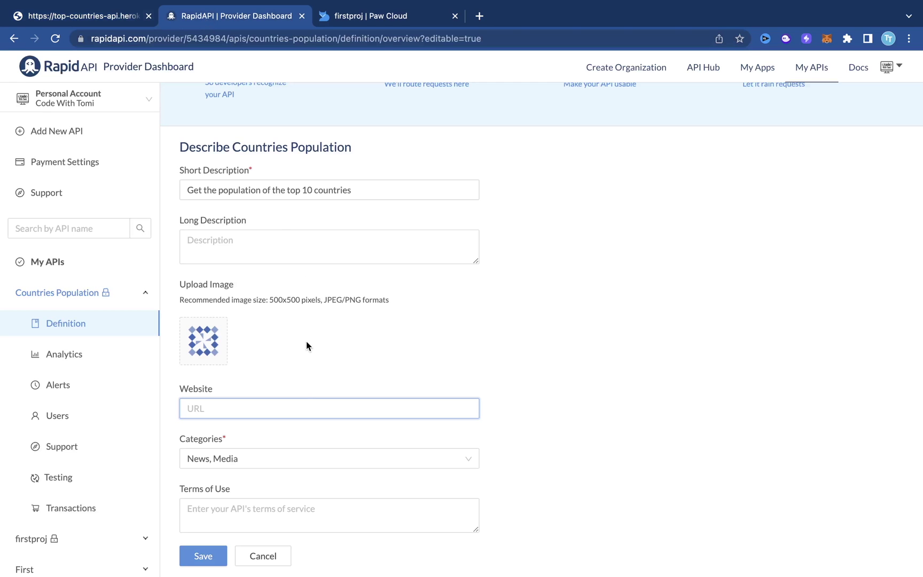
key(super+v)
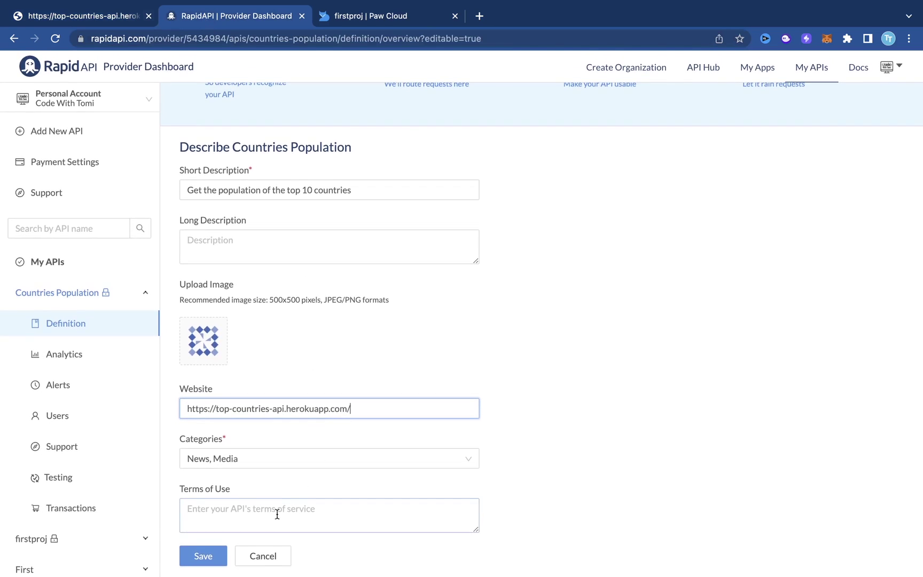
click(209, 555)
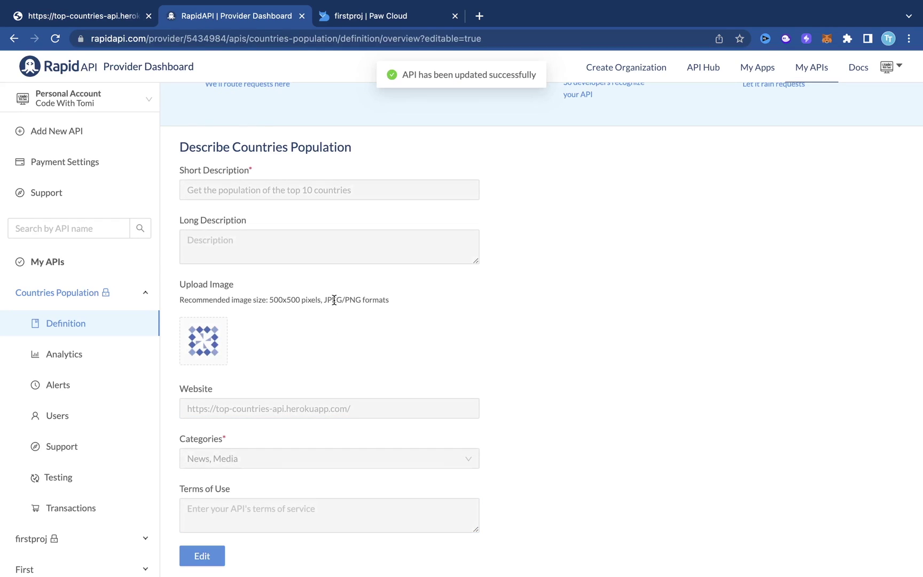
Open the API's endpoints section and copy the /top-populated-countries path from the herokuapp address, returning to RapidAPI.
scroll(375, 236, up, 2)
click(419, 162)
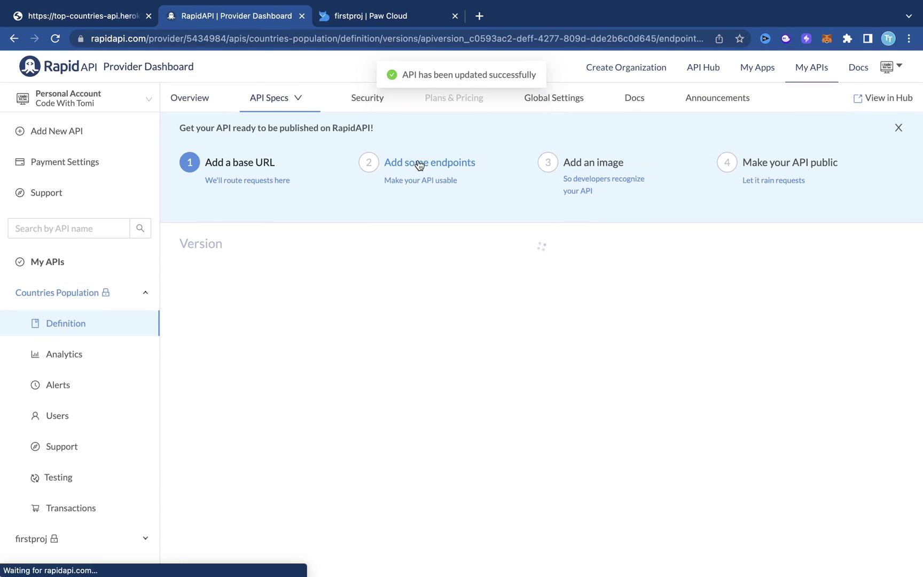
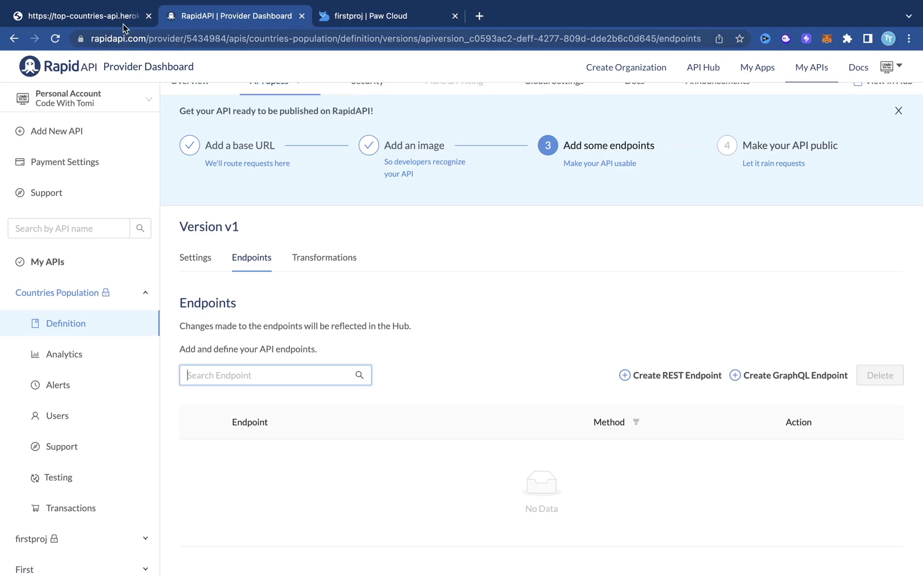
drag(372, 39, 266, 38)
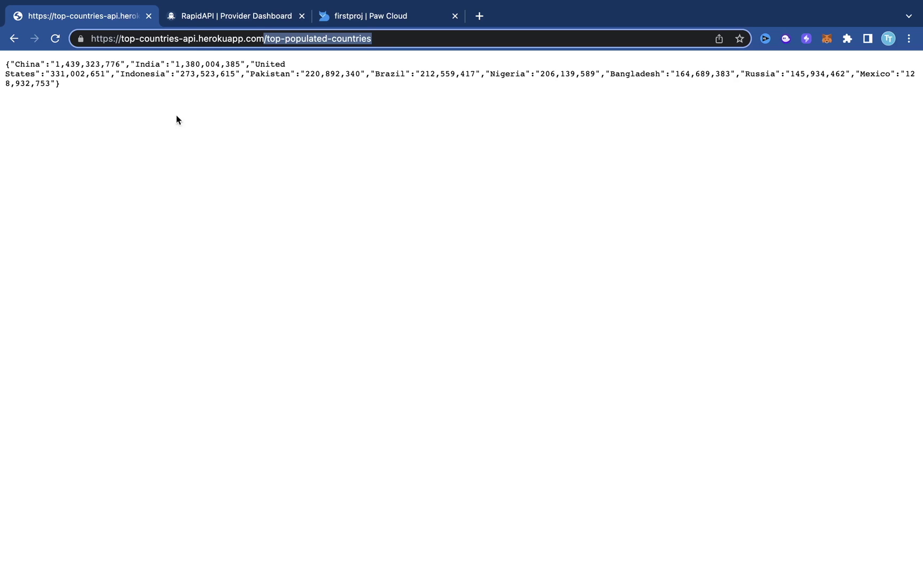
click(258, 18)
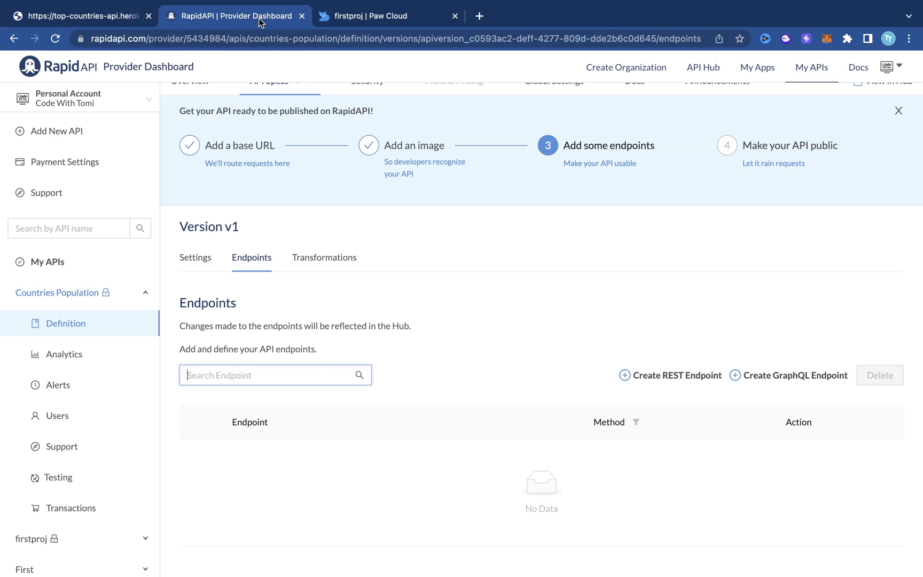
Start a REST endpoint named "Get Top 10 Countires" with the description "Get the population of the top 10 countries".
click(651, 378)
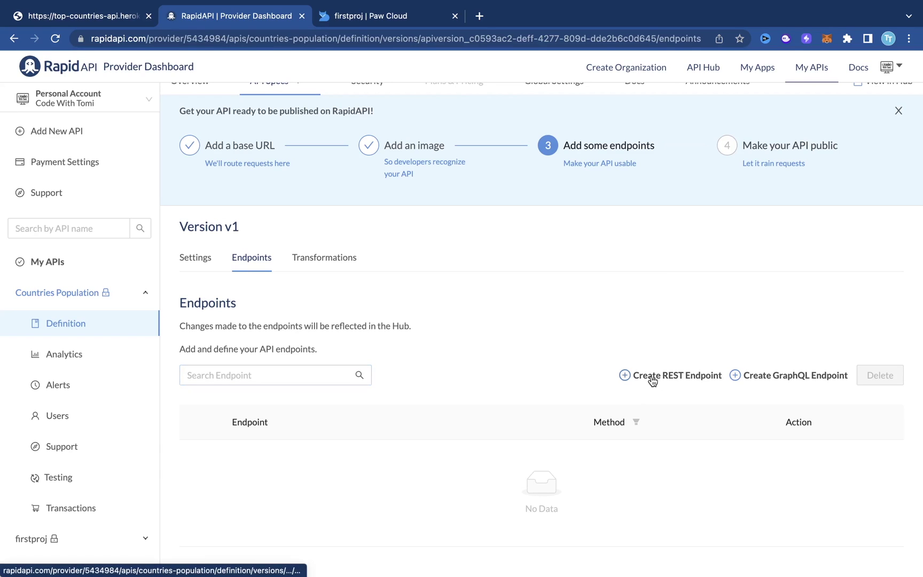
click(354, 358)
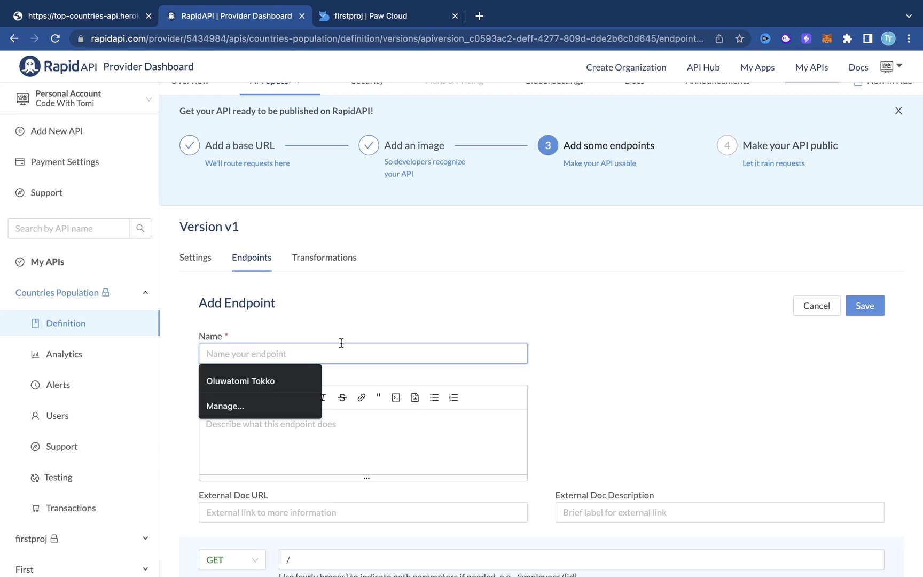
text(gET tOP 10 cOUNR)
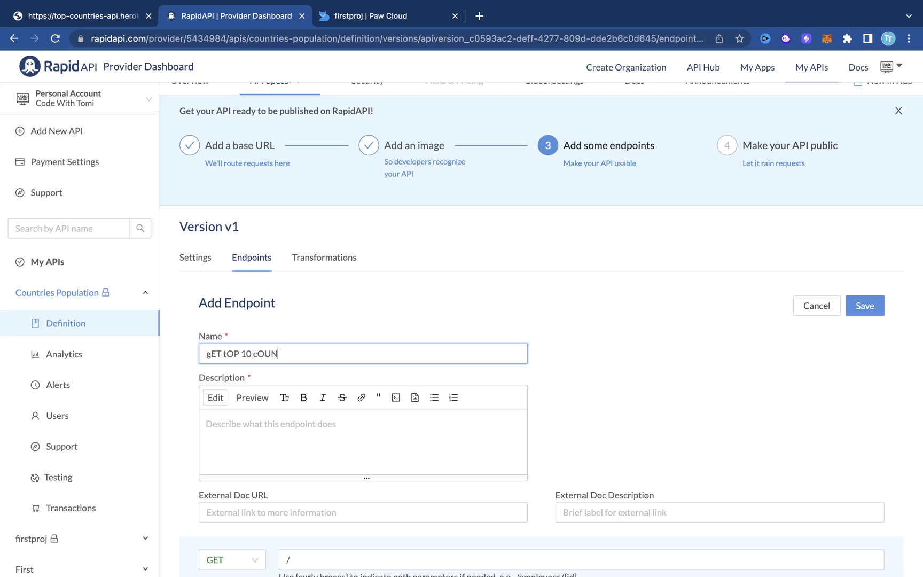
key(super+a)
text(Get Top 10 Countires)
click(346, 445)
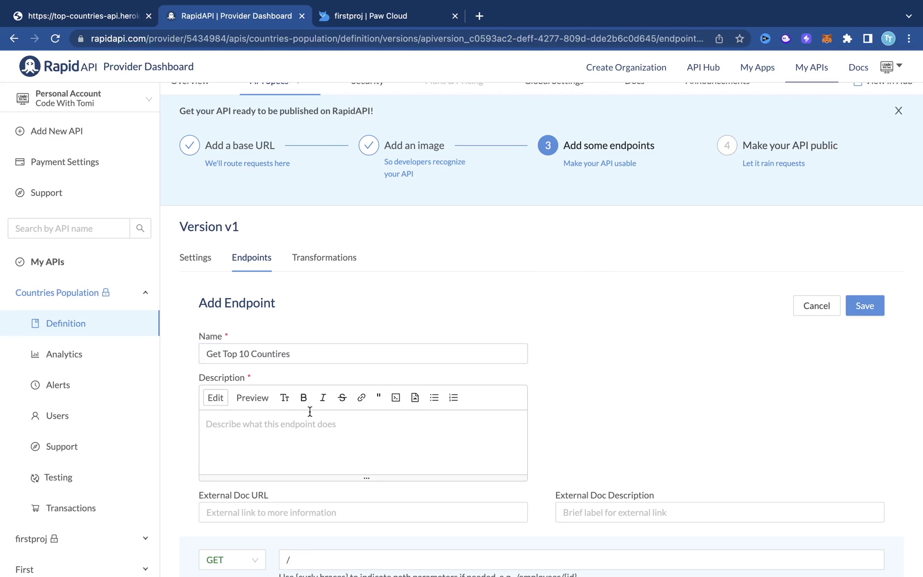
text(G)
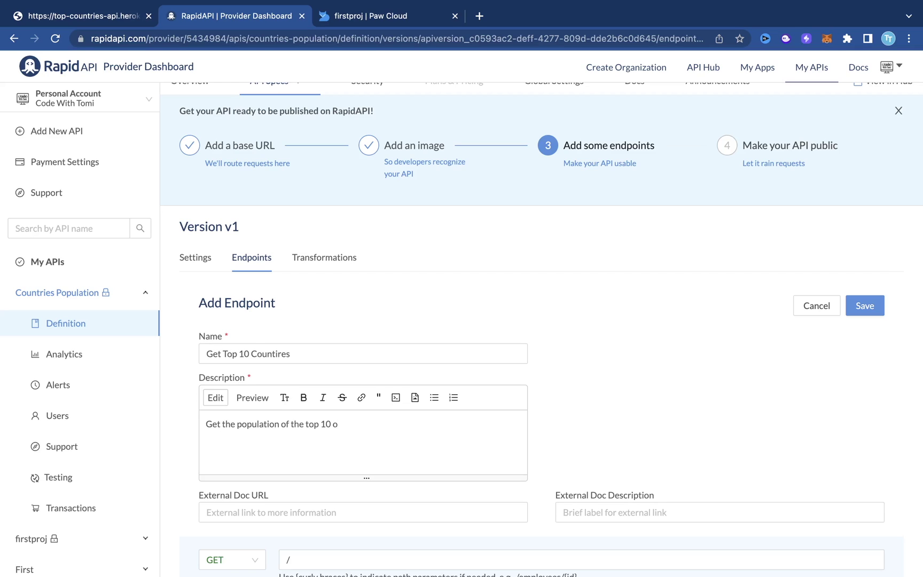
text(ountries)
Set the GET endpoint's path to /top-populated-countries with a single leading slash.
scroll(265, 426, down, 5)
scroll(288, 363, down, 3)
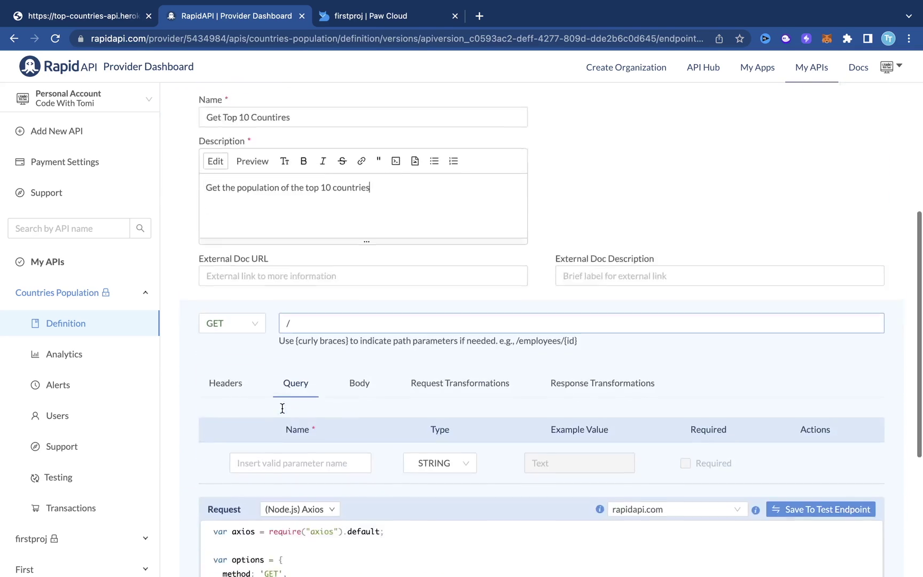
click(305, 302)
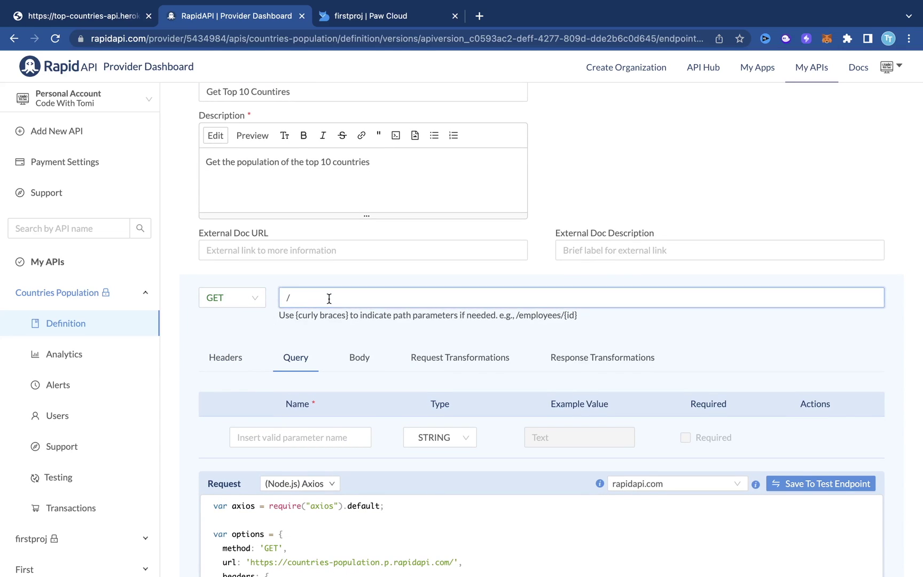
text(/top-populated-countries)
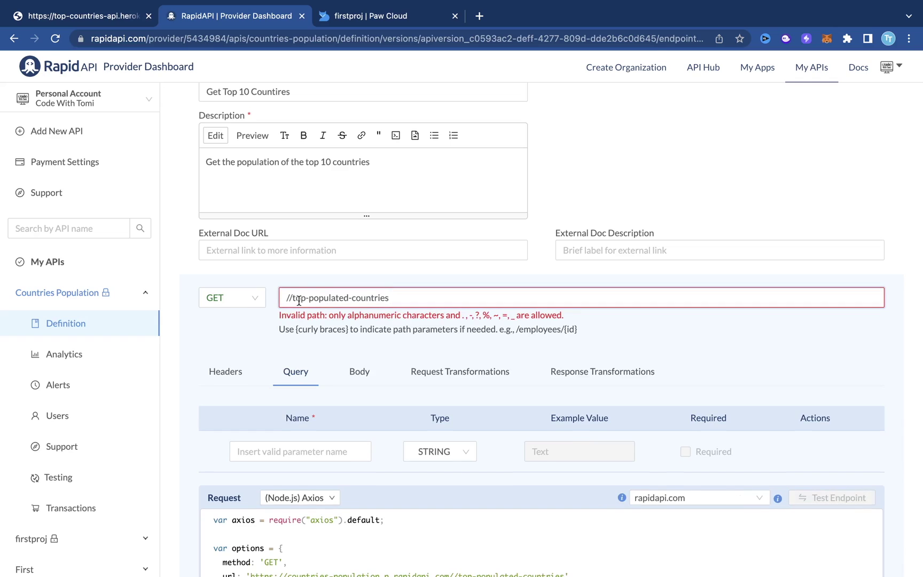
key(BackSpace)
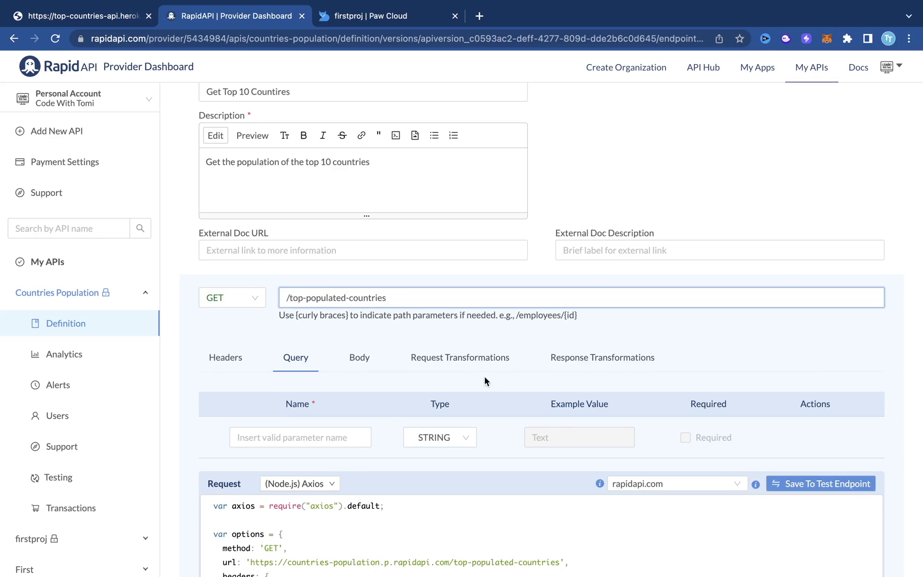
Check the response transformations, save the endpoint for testing, and run the endpoint test.
click(635, 347)
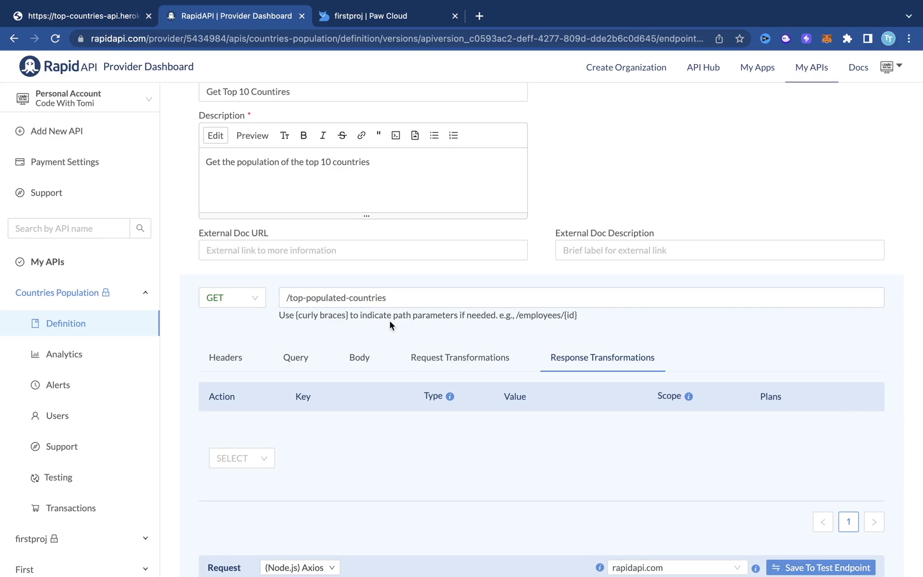
scroll(424, 338, down, 4)
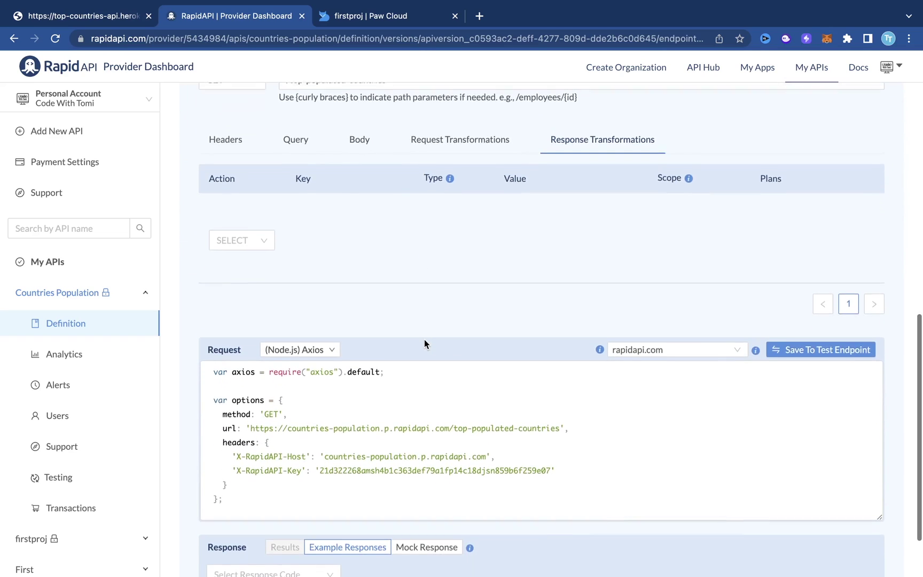
scroll(424, 340, down, 2)
click(802, 309)
scroll(678, 269, down, 1)
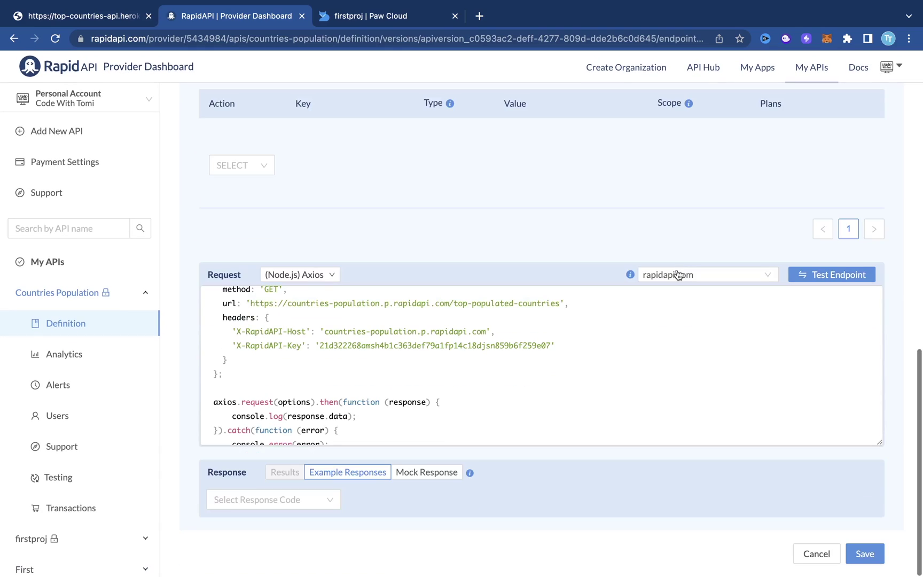
click(824, 274)
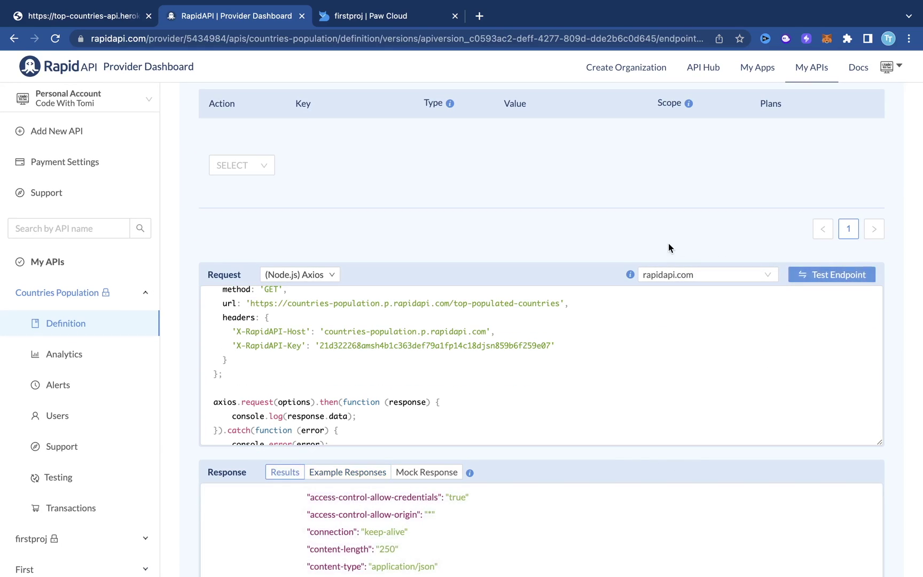
Review the test results, example responses and mock response settings, and save the endpoint.
scroll(669, 243, down, 3)
scroll(469, 403, up, 2)
scroll(374, 454, down, 2)
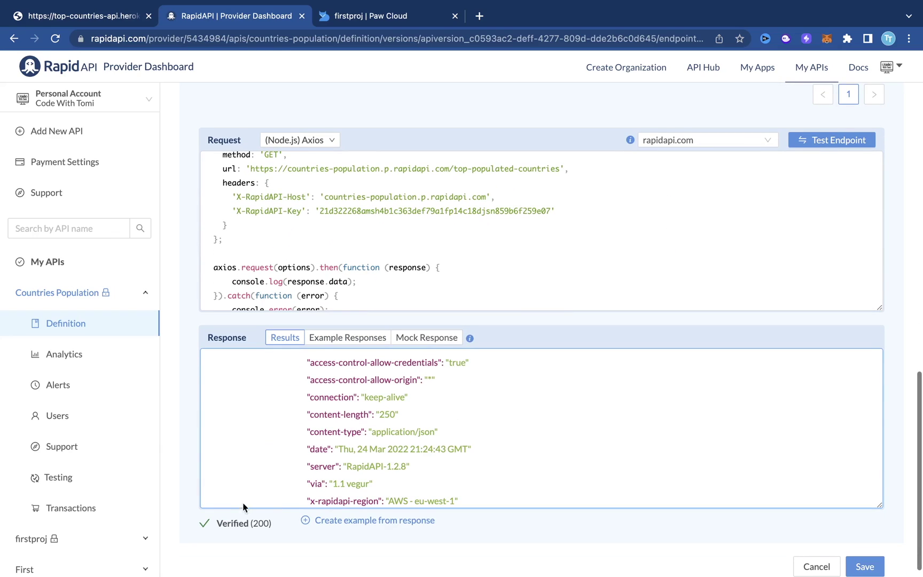
click(344, 338)
click(425, 473)
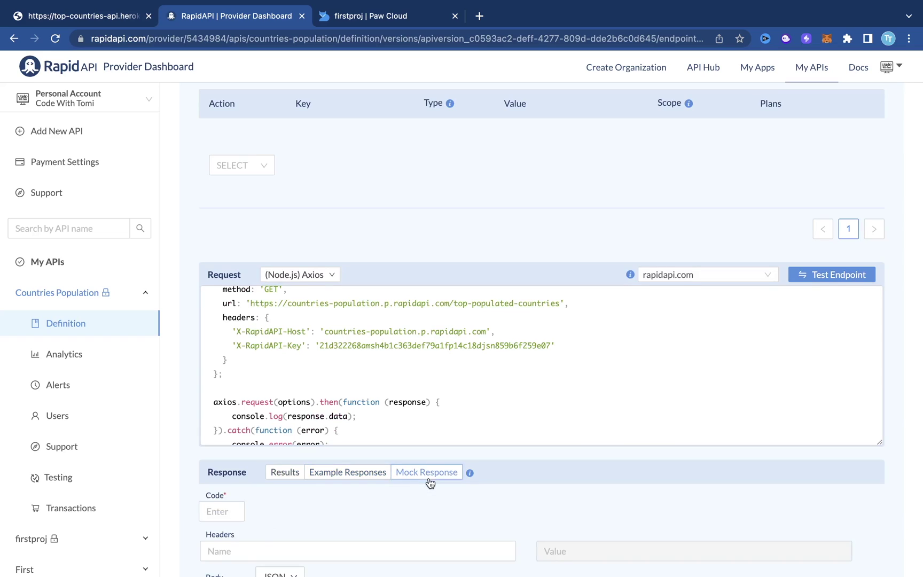
scroll(429, 477, down, 4)
click(865, 553)
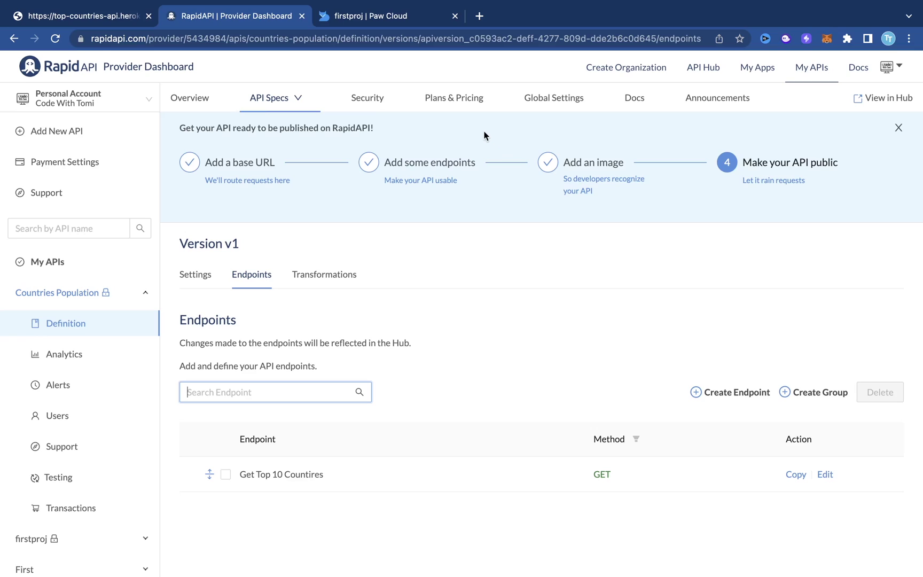
Go to the API's plans and pricing and open the BASIC public plan for editing.
click(443, 101)
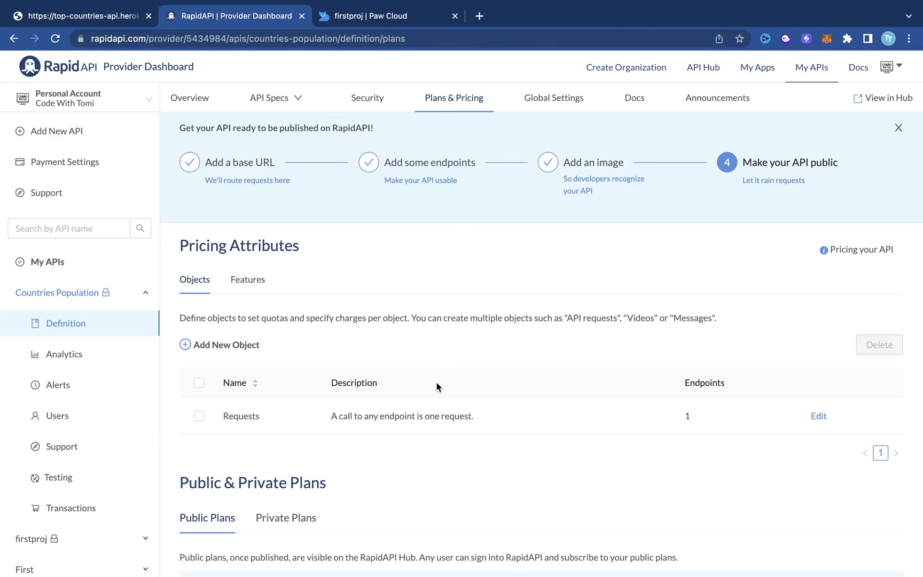
scroll(436, 382, down, 5)
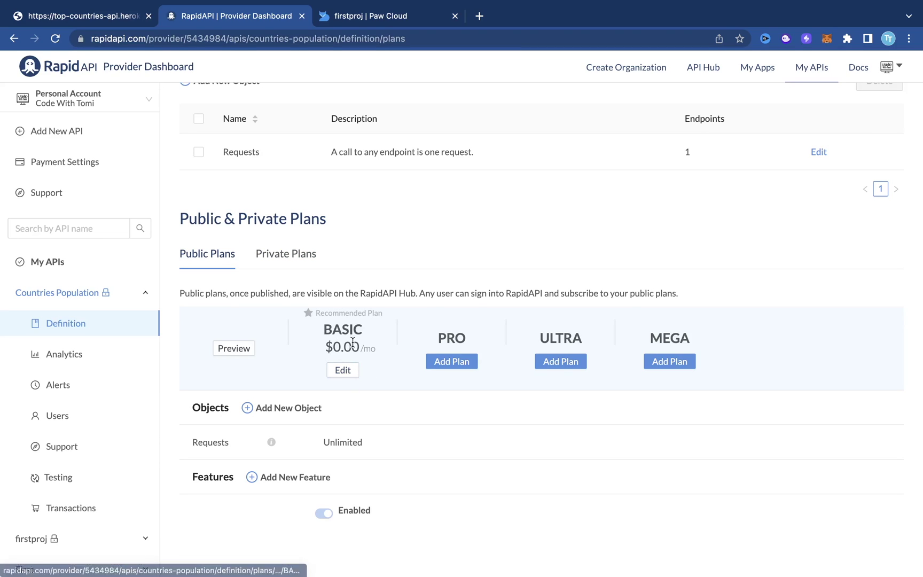
click(342, 370)
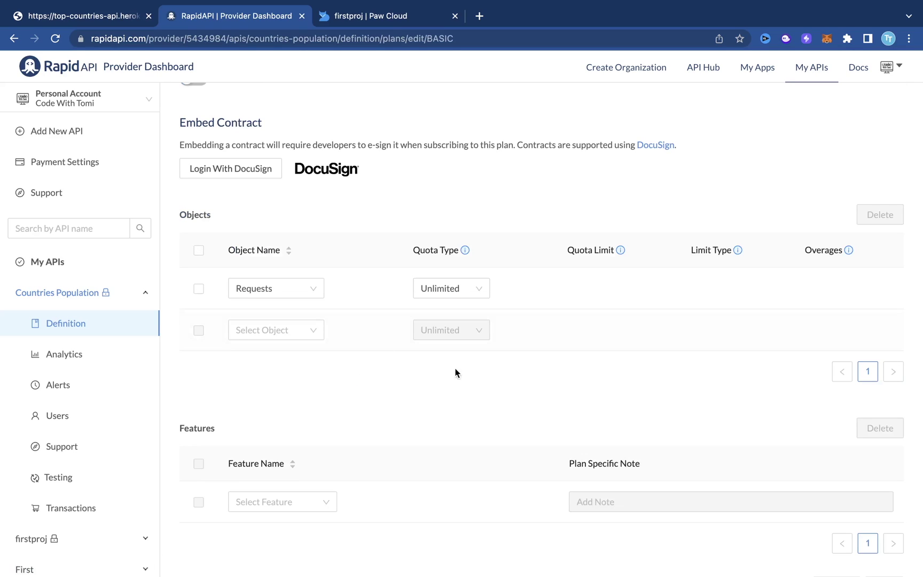
Give the BASIC plan's Requests object a monthly quota of 2500 with a hard limit, and save the plan.
click(305, 297)
click(443, 293)
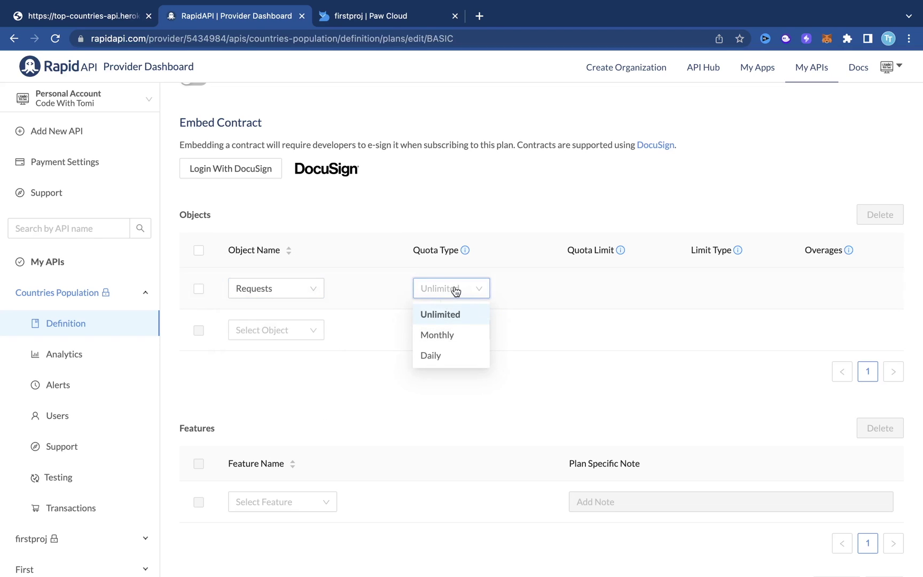
click(455, 335)
click(481, 291)
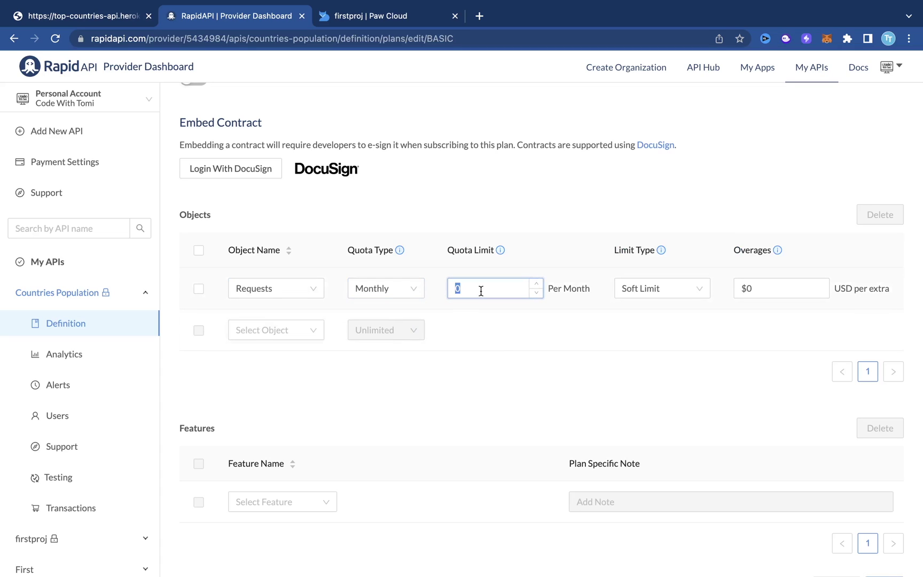
text(2500)
click(655, 289)
click(655, 336)
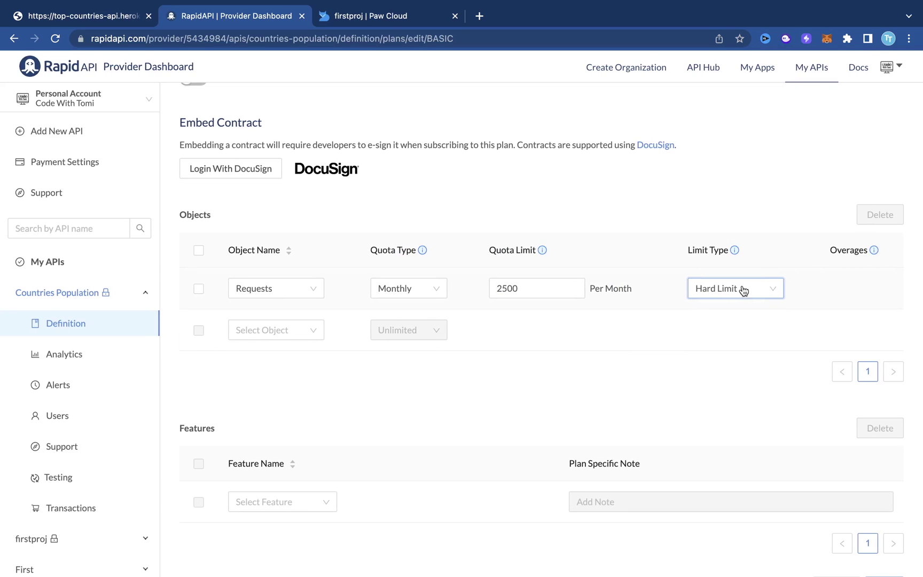
scroll(772, 426, down, 1)
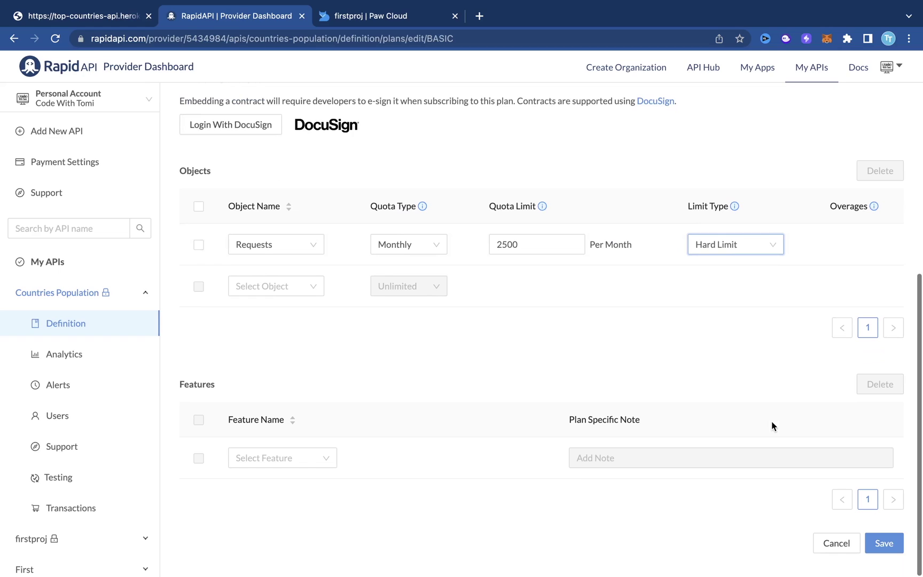
click(880, 544)
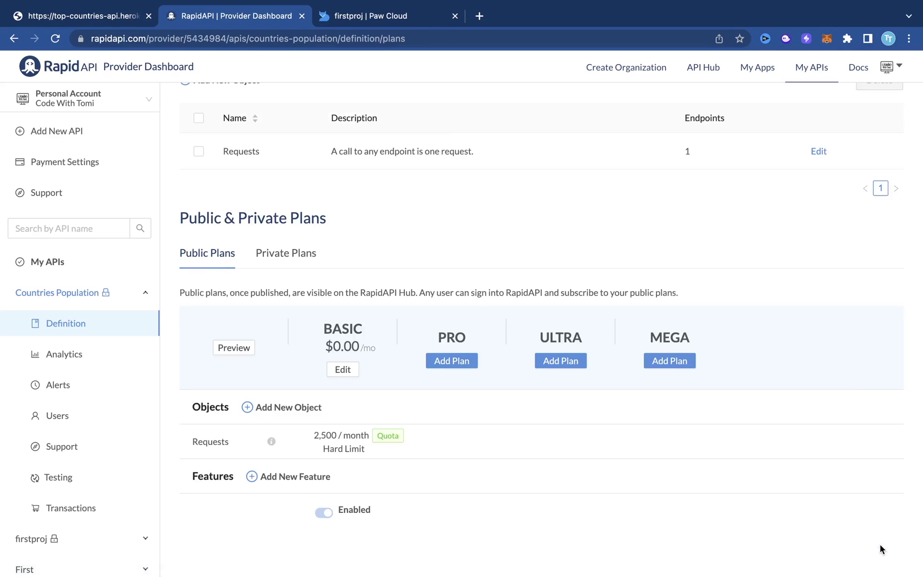
Add a public PRO plan with a monthly quota of 3000 Requests and an overage charge of $0.2 per extra, and save it.
click(460, 371)
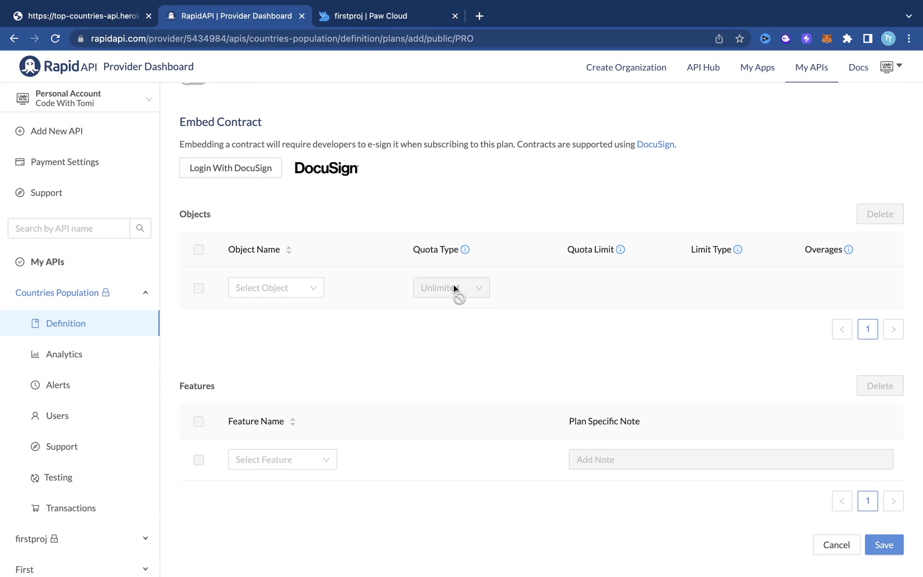
click(278, 288)
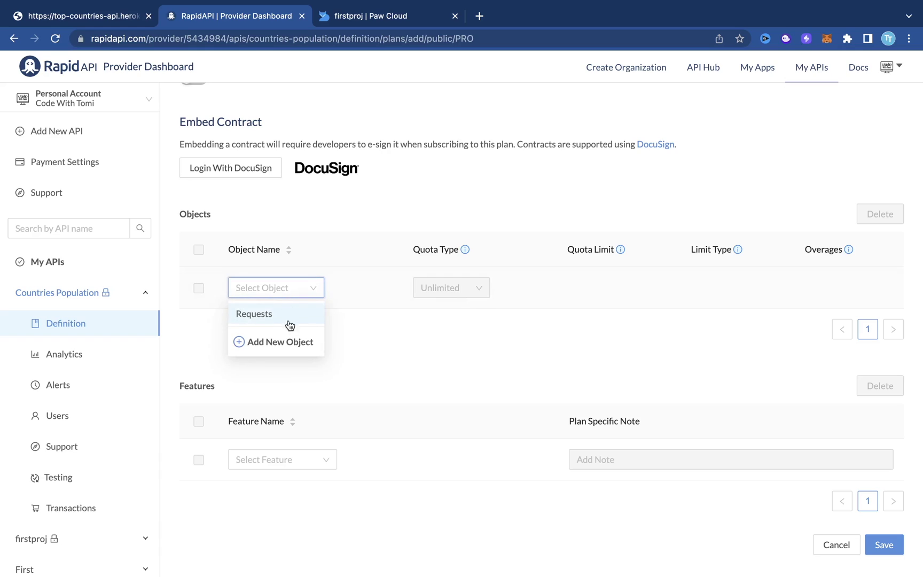
click(283, 317)
click(443, 287)
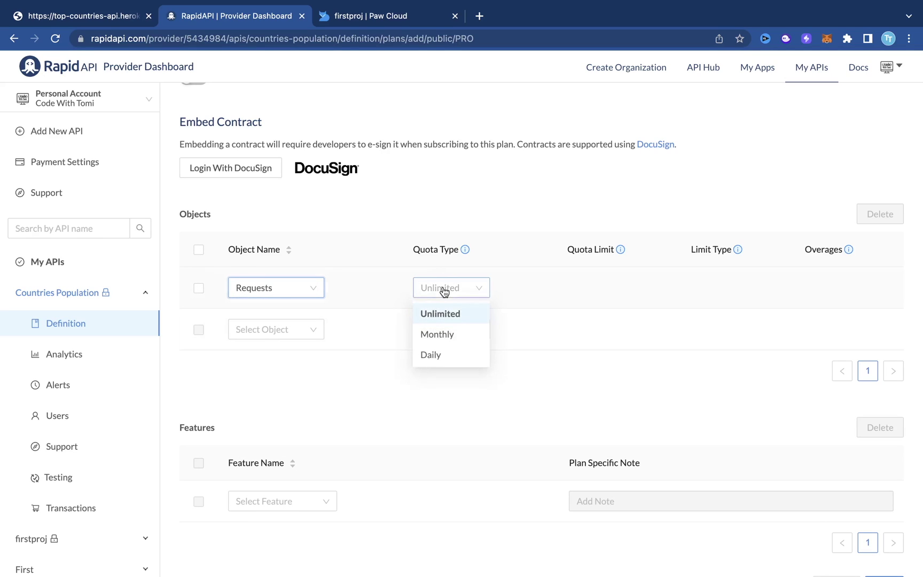
click(455, 340)
double_click(487, 288)
text(3000)
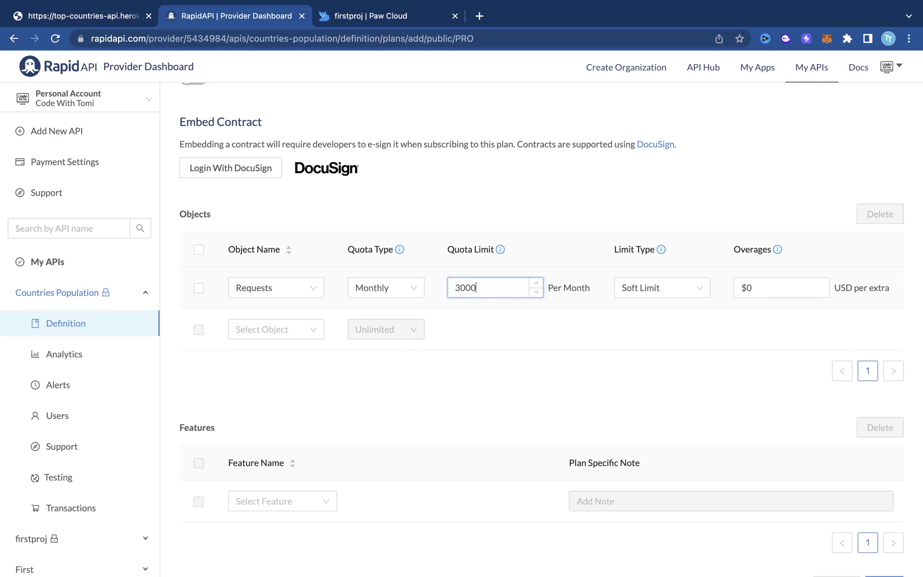
click(769, 285)
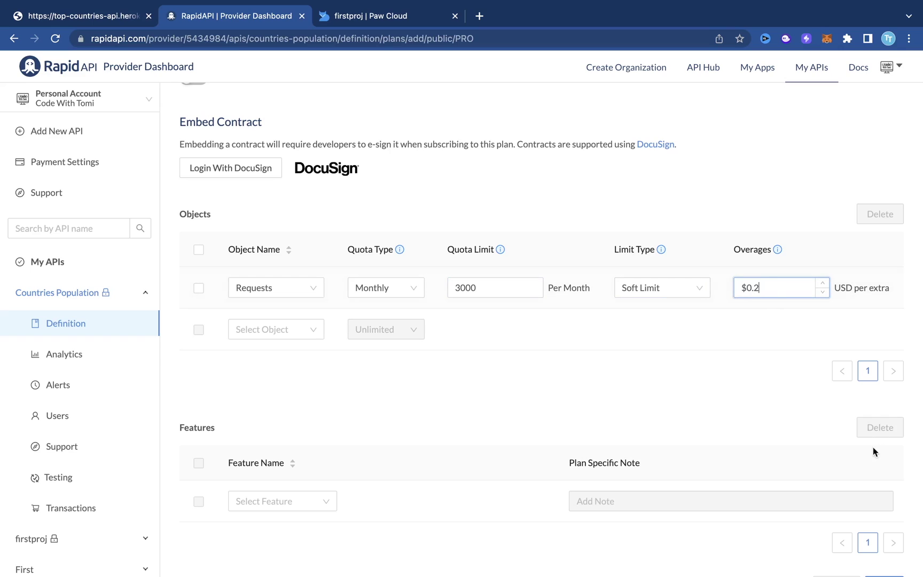
scroll(780, 433, down, 2)
click(873, 549)
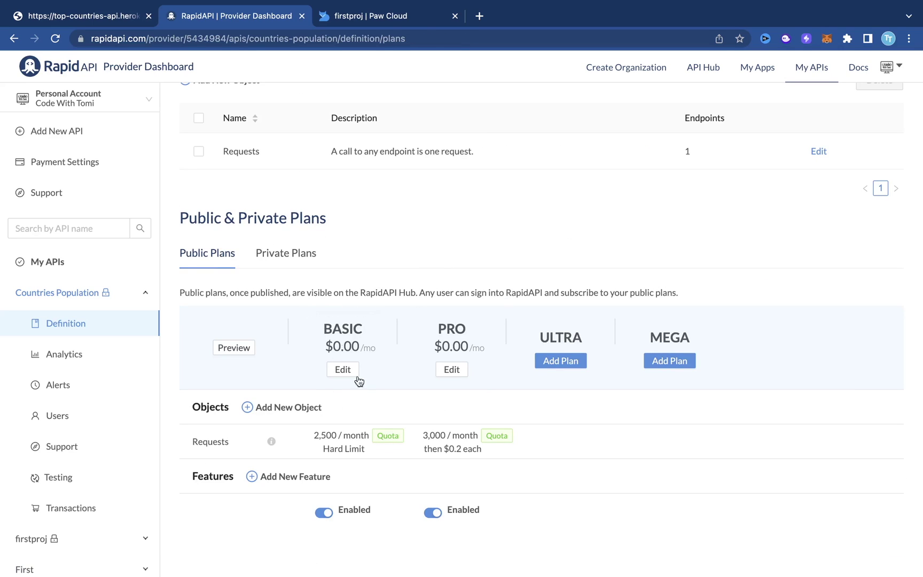
Switch the Countries Population API's visibility from private to public and confirm the change.
scroll(409, 365, up, 2)
scroll(409, 365, down, 2)
scroll(409, 366, up, 5)
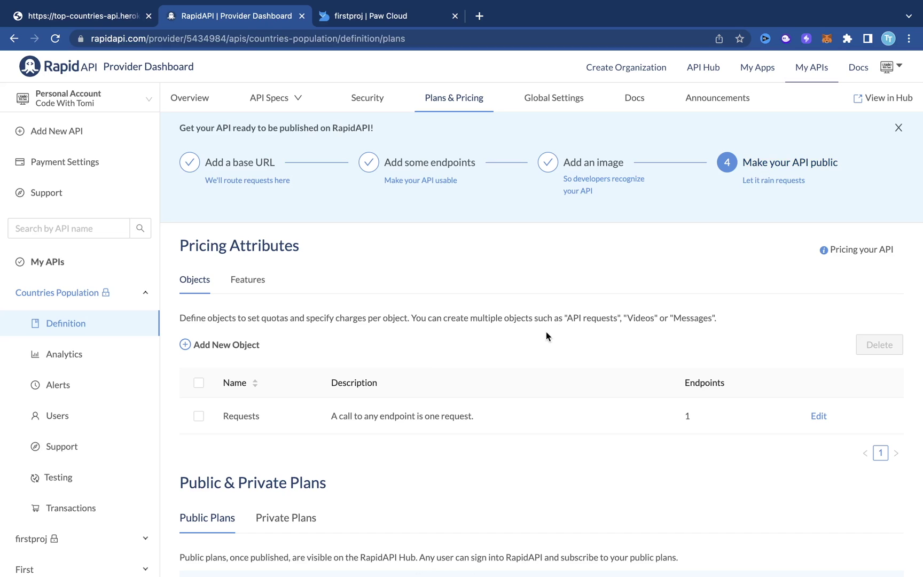
click(784, 163)
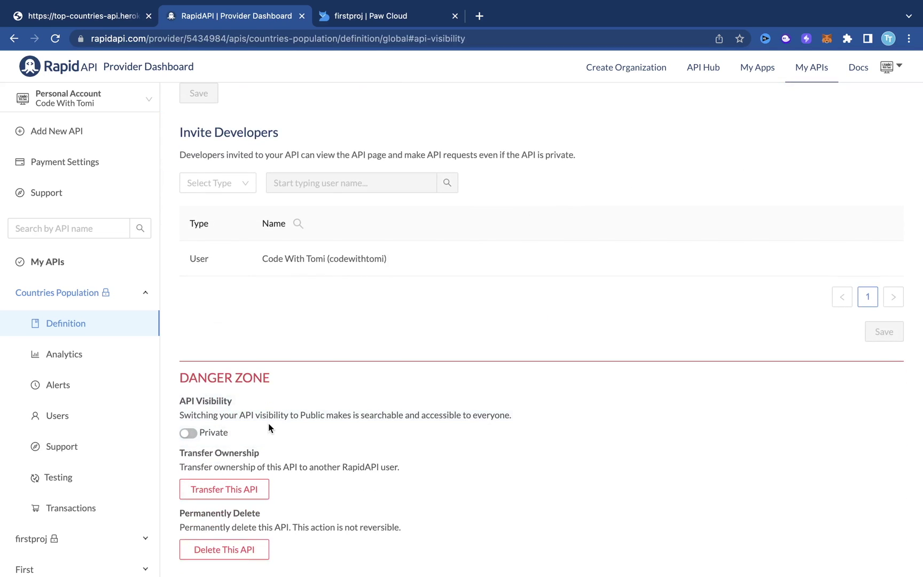
click(188, 433)
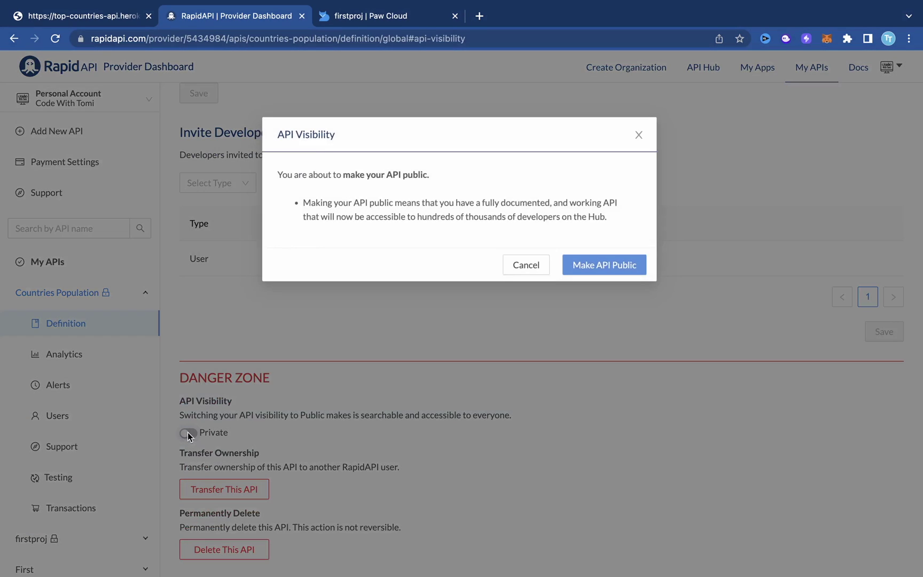
click(609, 264)
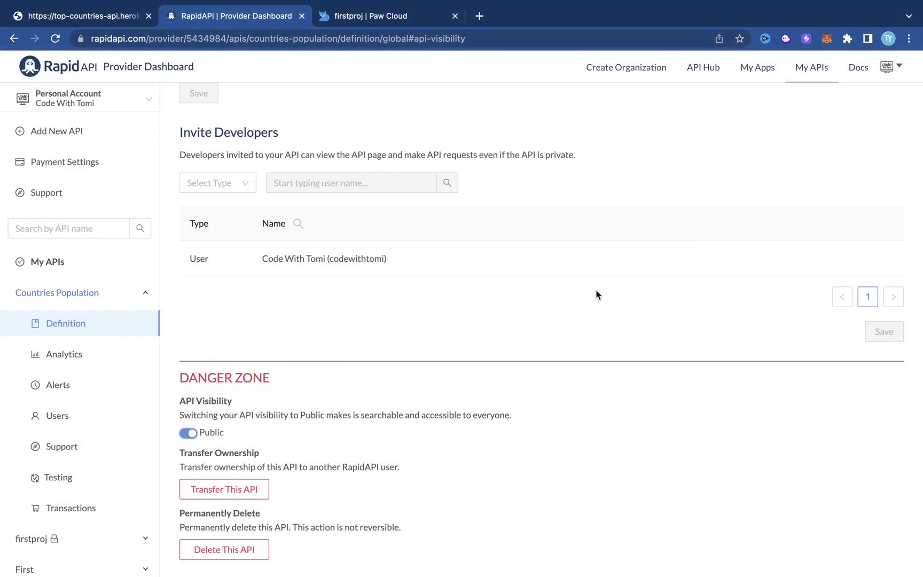
View the published API in the Hub and test its Get Top 10 Countires endpoint.
scroll(364, 447, up, 5)
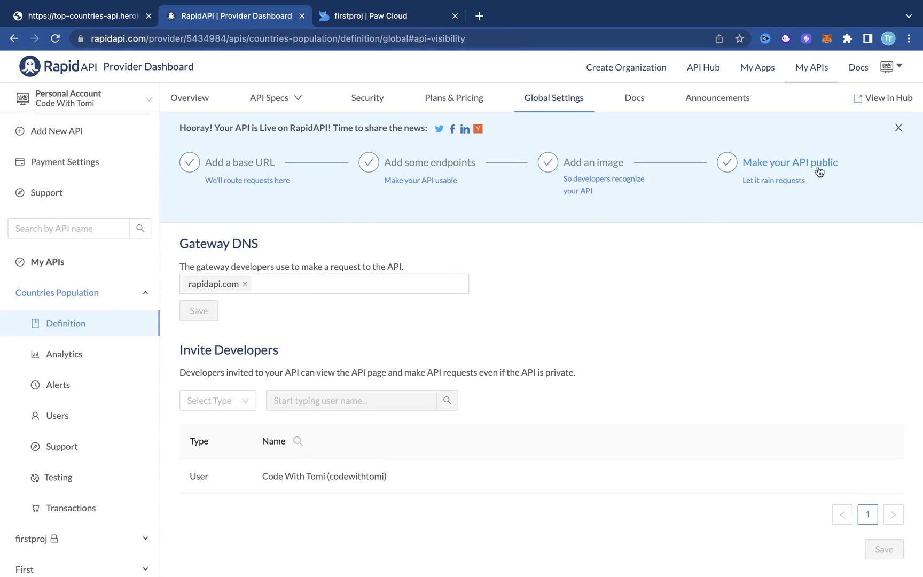
click(871, 98)
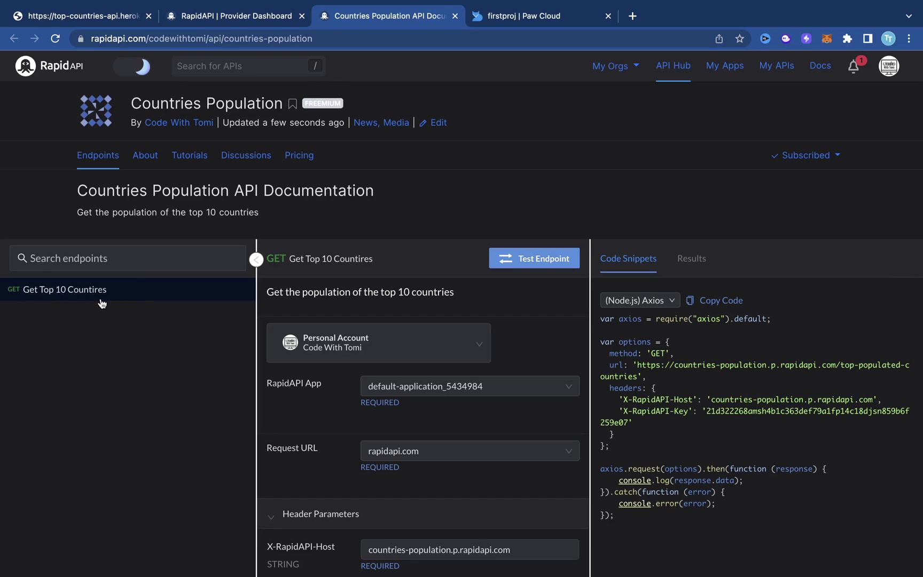
scroll(141, 344, down, 3)
scroll(141, 345, down, 1)
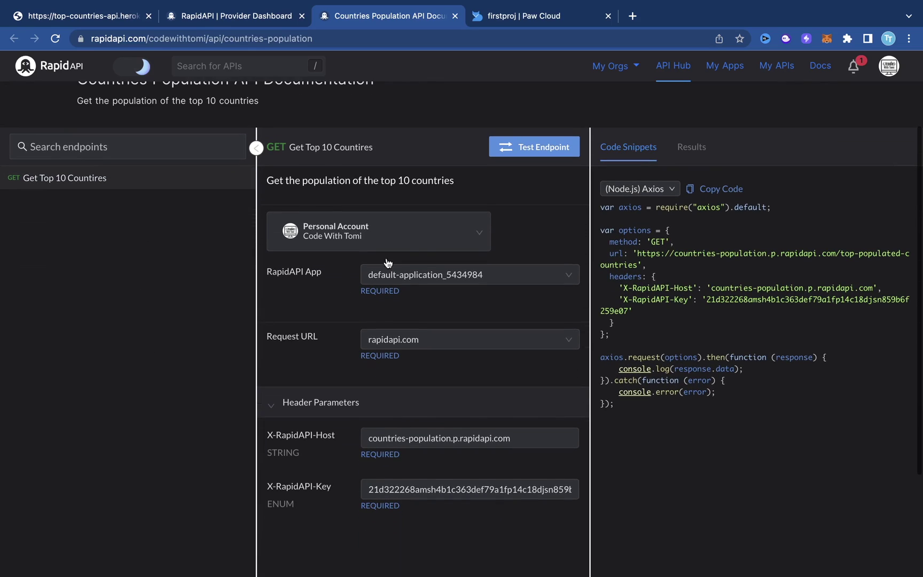
click(547, 146)
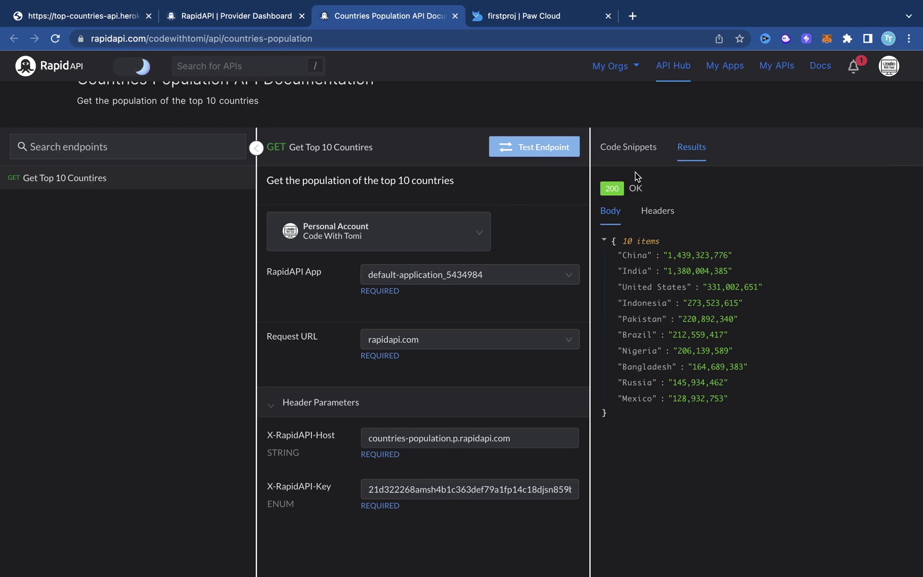
Examine the country populations in the endpoint's response body, and return to the API's page in the Provider Dashboard.
drag(629, 258, 740, 258)
click(738, 260)
drag(672, 256, 747, 257)
drag(638, 270, 735, 321)
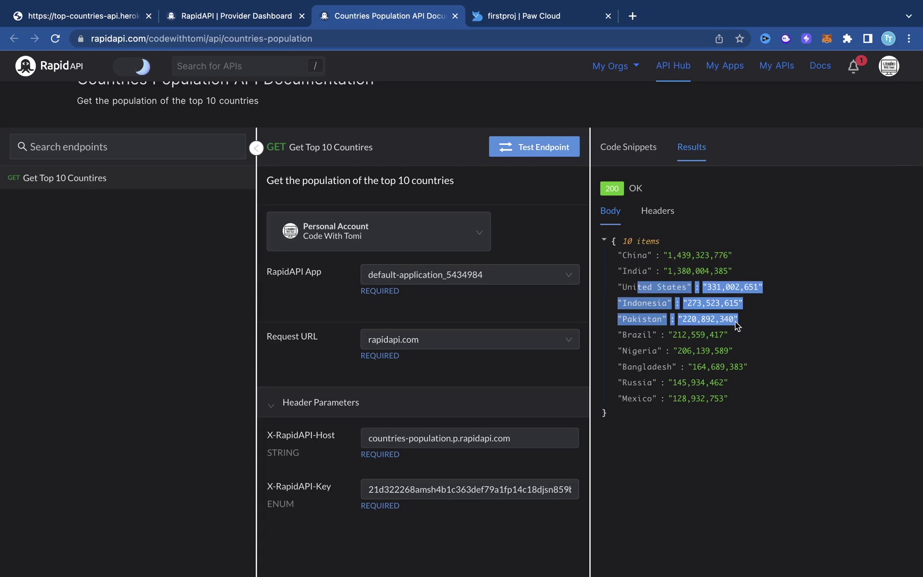
click(735, 323)
drag(735, 398, 665, 284)
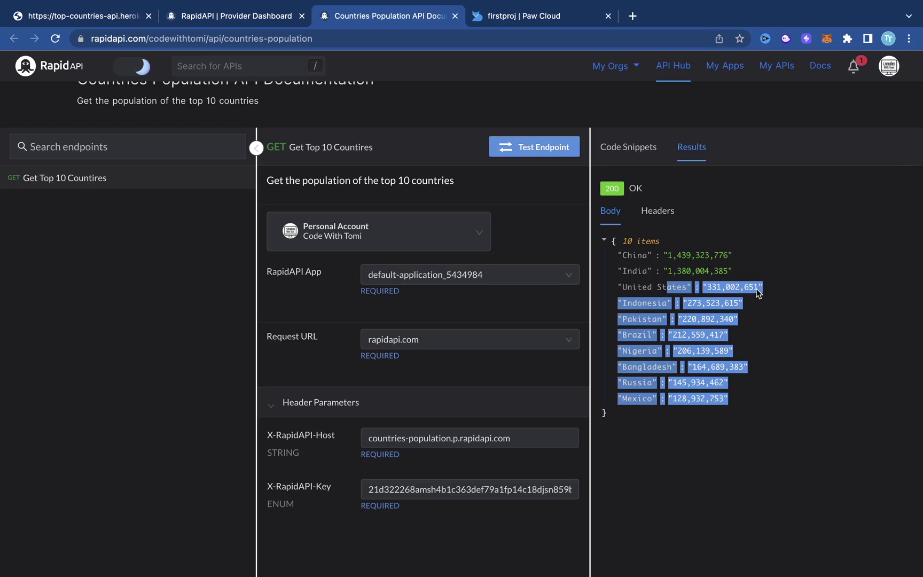
click(798, 334)
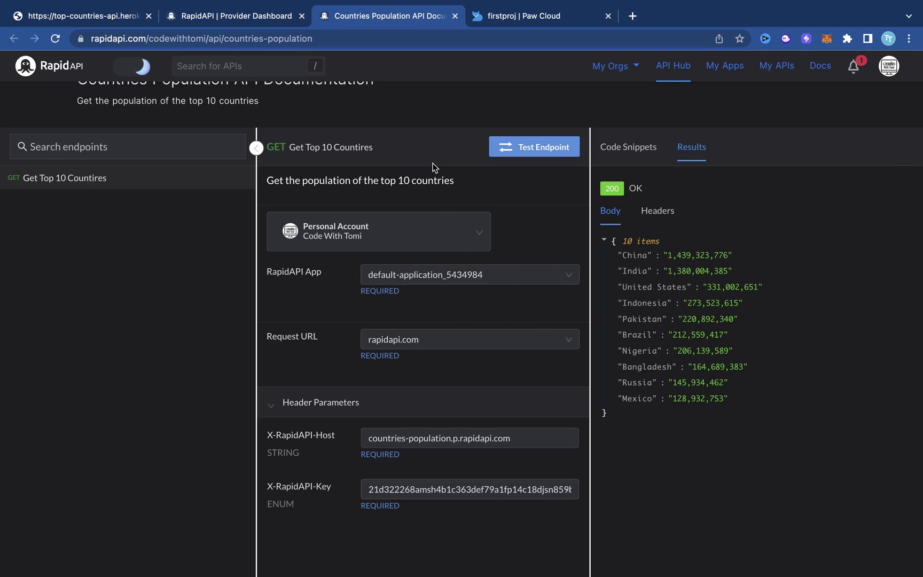
click(275, 16)
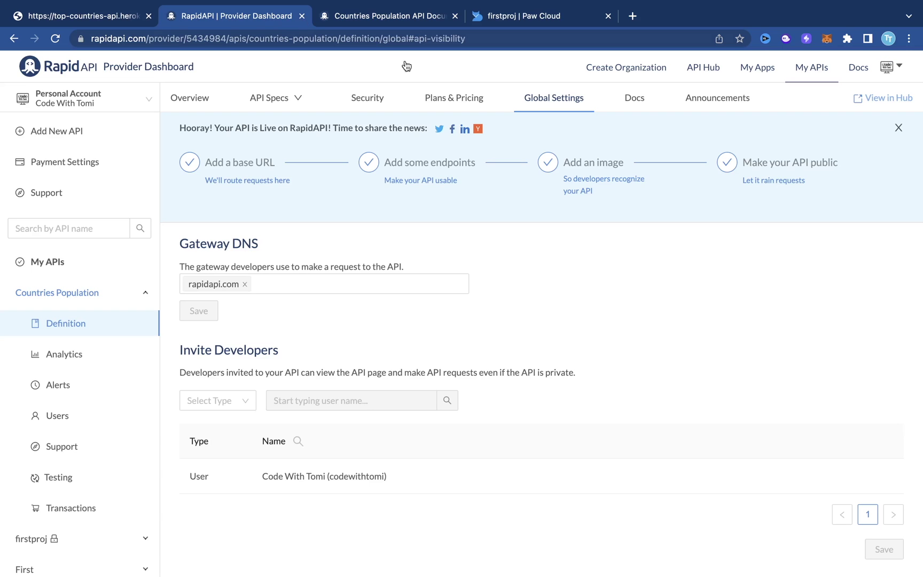